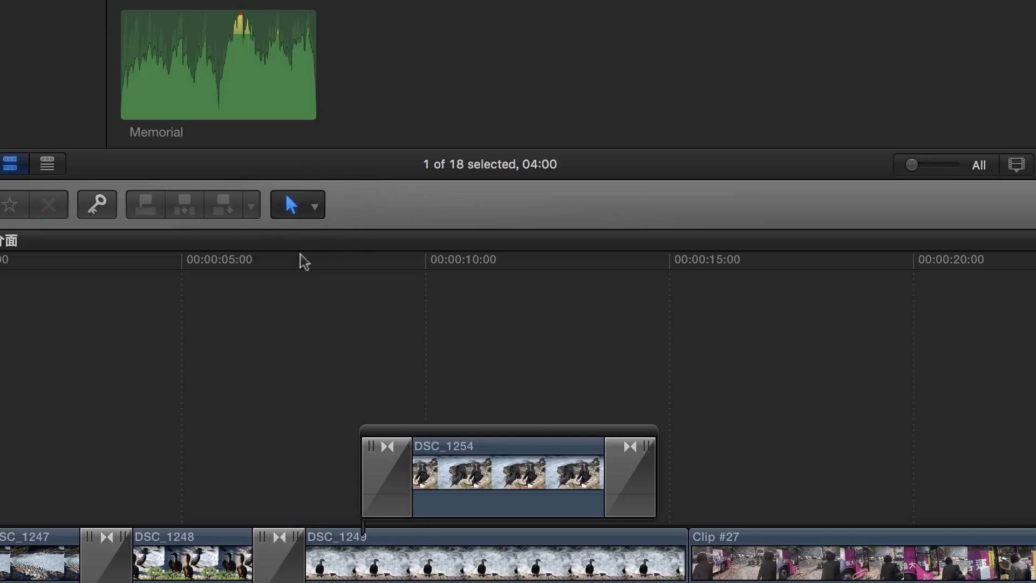
Open the Tools pop-up menu from the arrow beside the Select tool
click(317, 213)
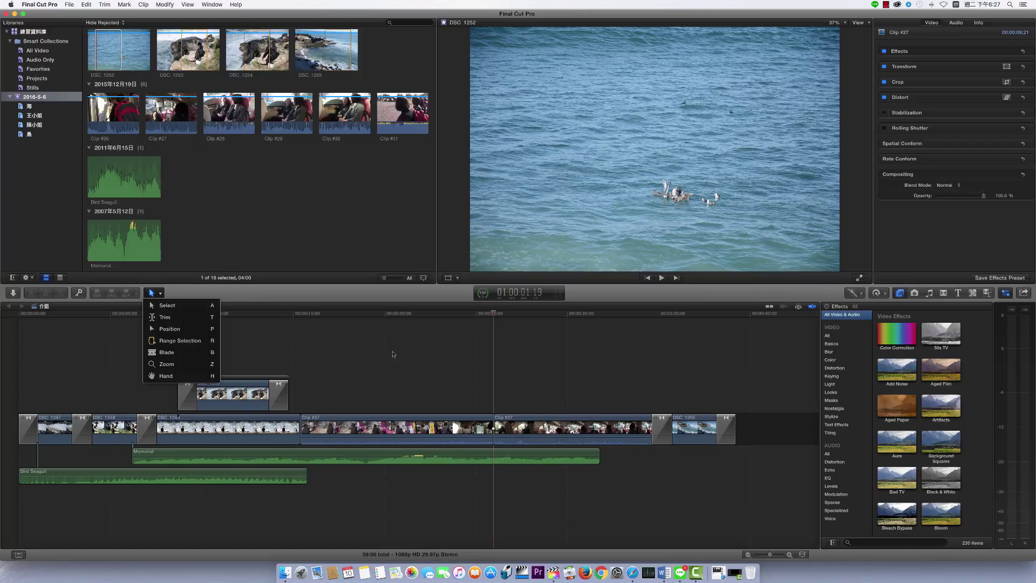
Hide and re-show the audio meters, then check background task progress
click(558, 297)
key(super+shift+8)
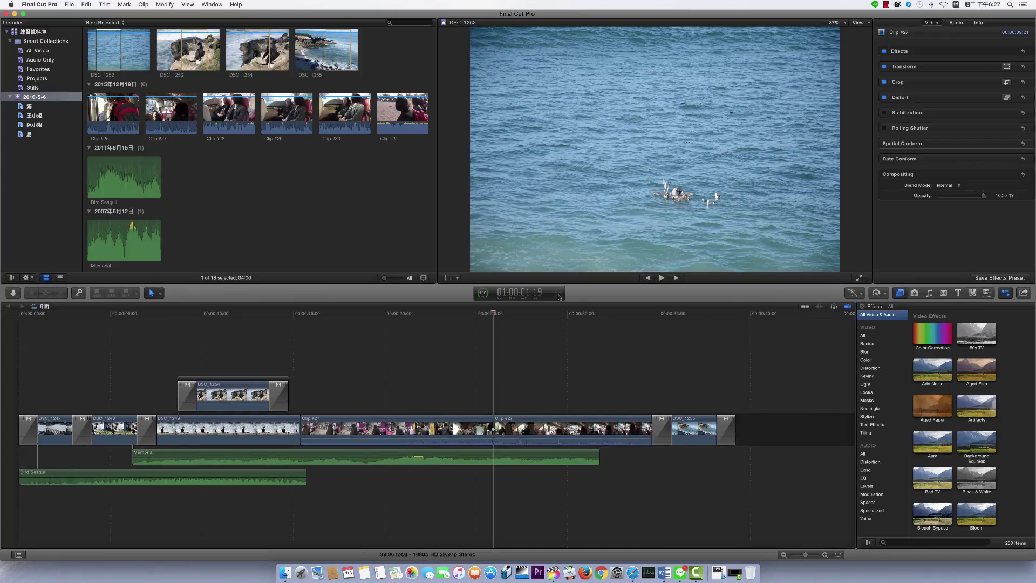
click(558, 297)
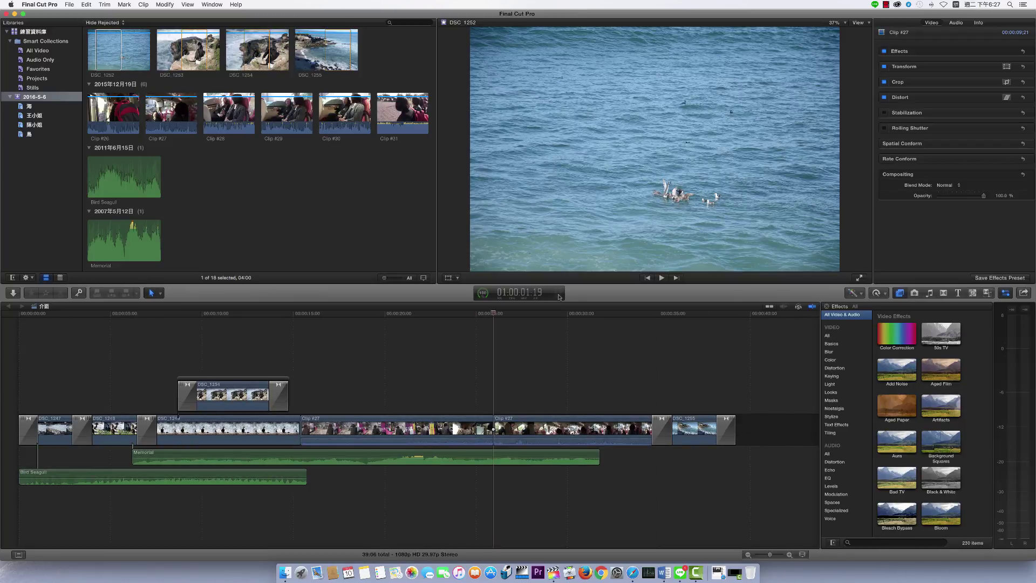
click(484, 294)
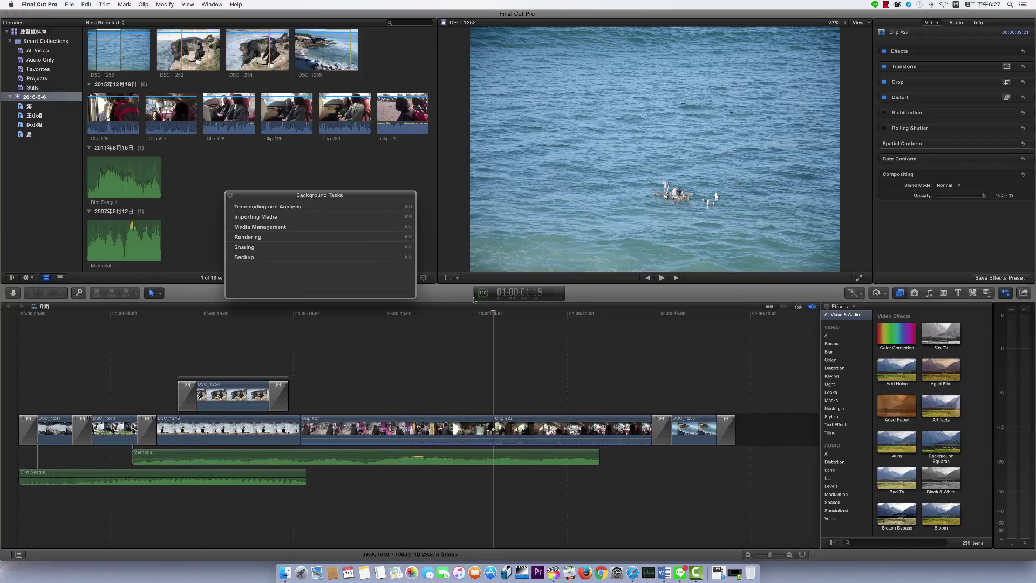
click(230, 196)
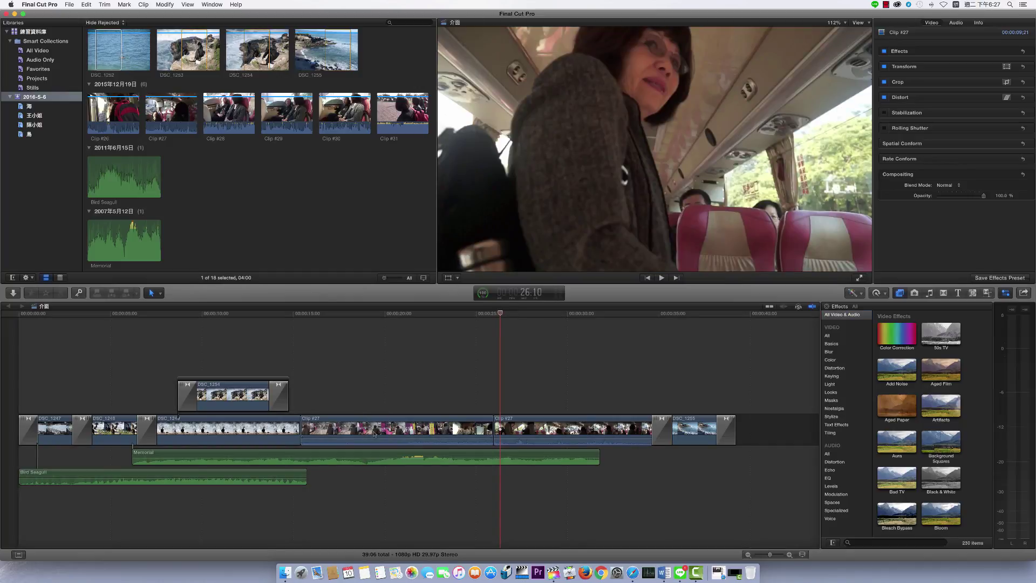
Select Clip #27, DSC_1249 and the Memorial audio clip in turn, then deselect
click(374, 433)
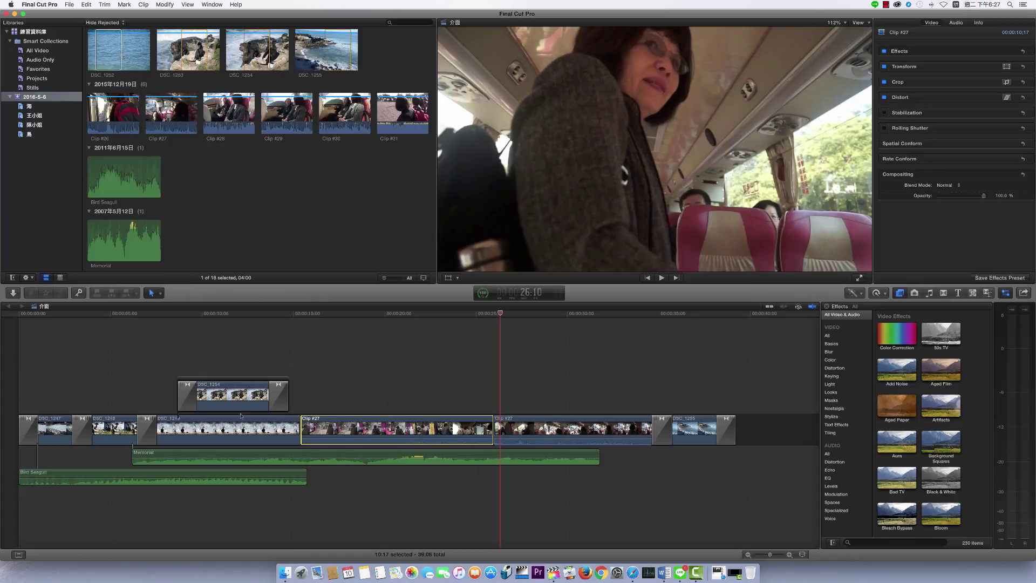
click(210, 434)
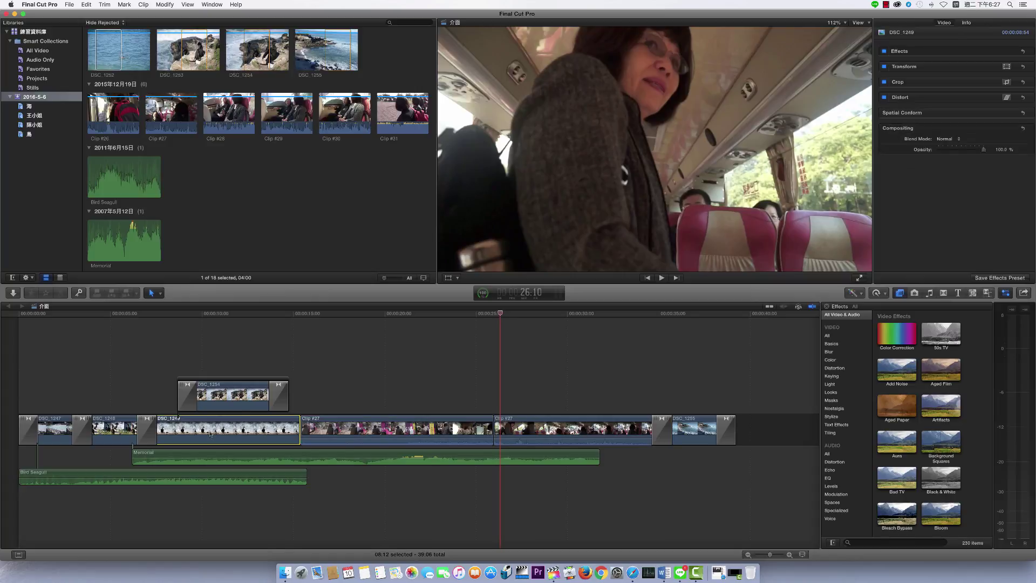
click(259, 456)
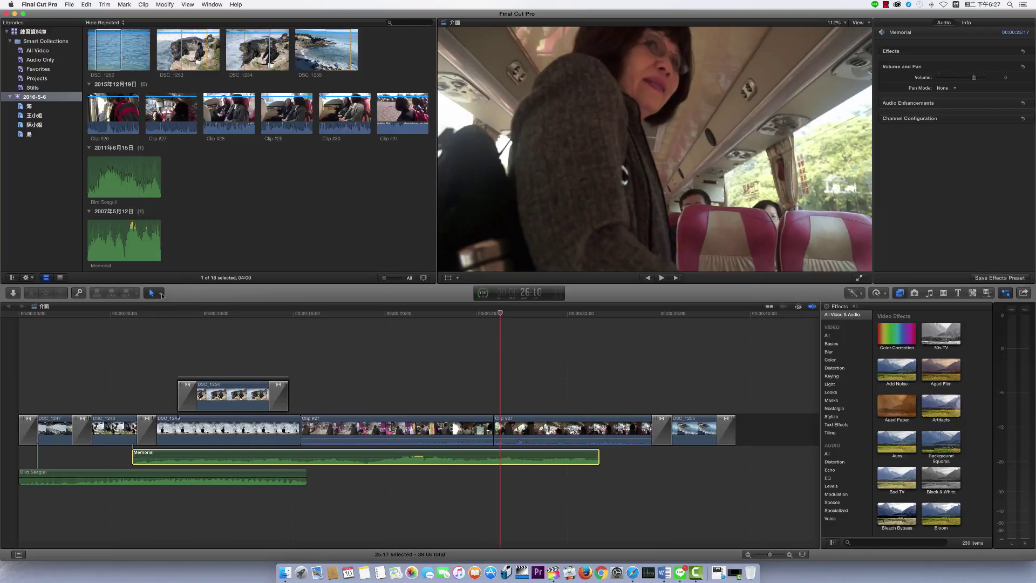
click(161, 293)
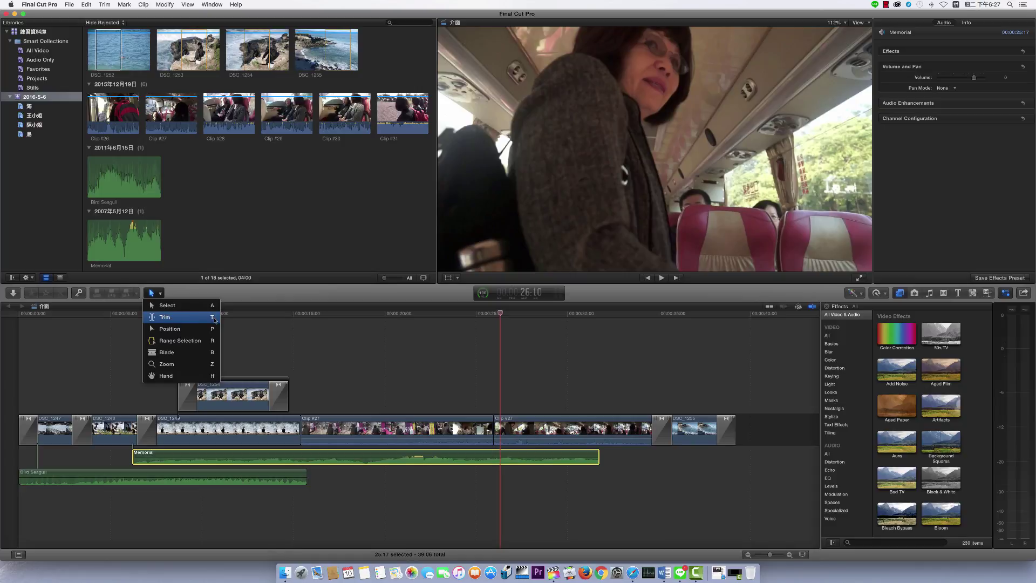
click(422, 355)
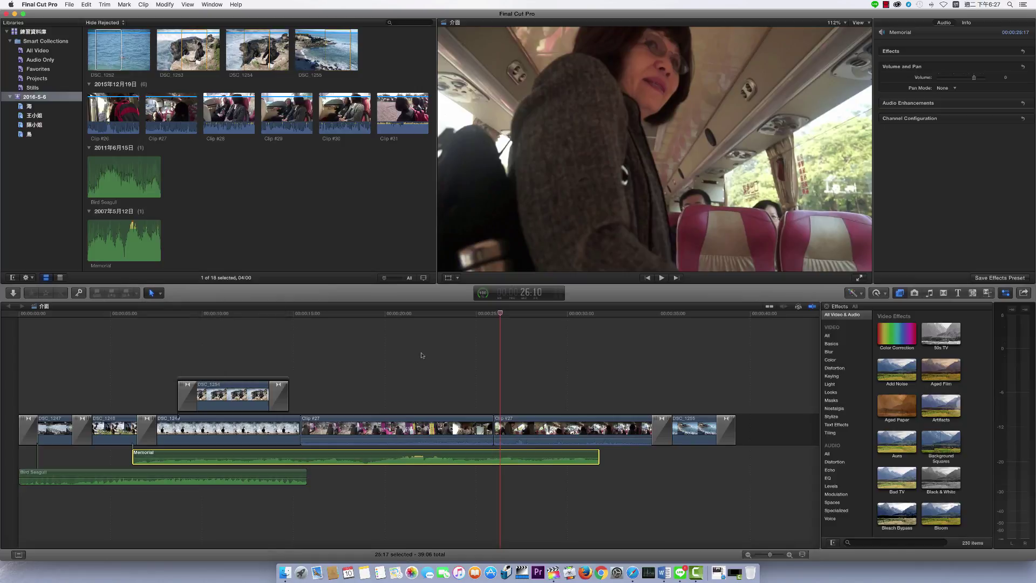
click(467, 435)
Select the first Clip #27 and switch to the Trim tool
click(432, 365)
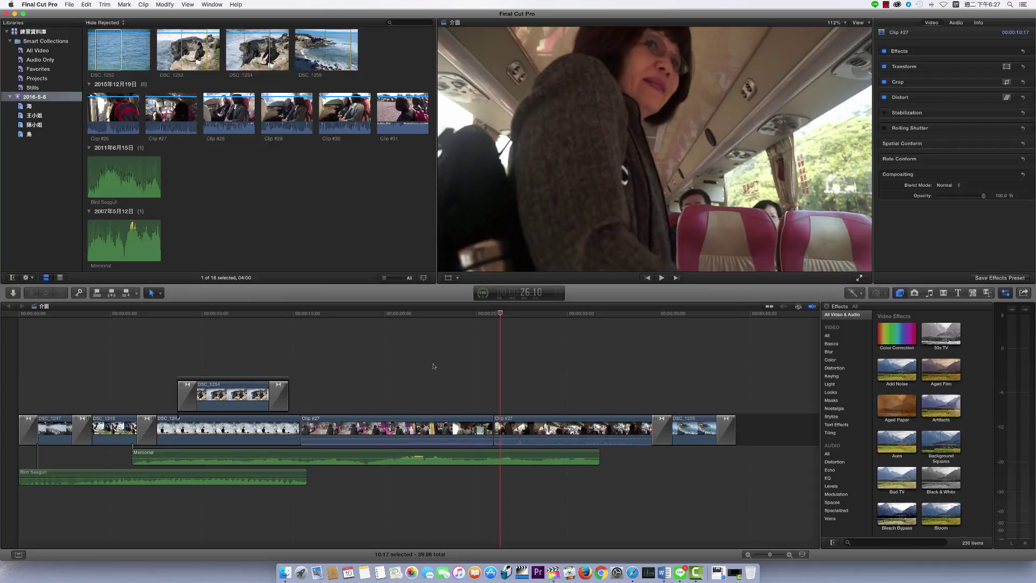
click(161, 294)
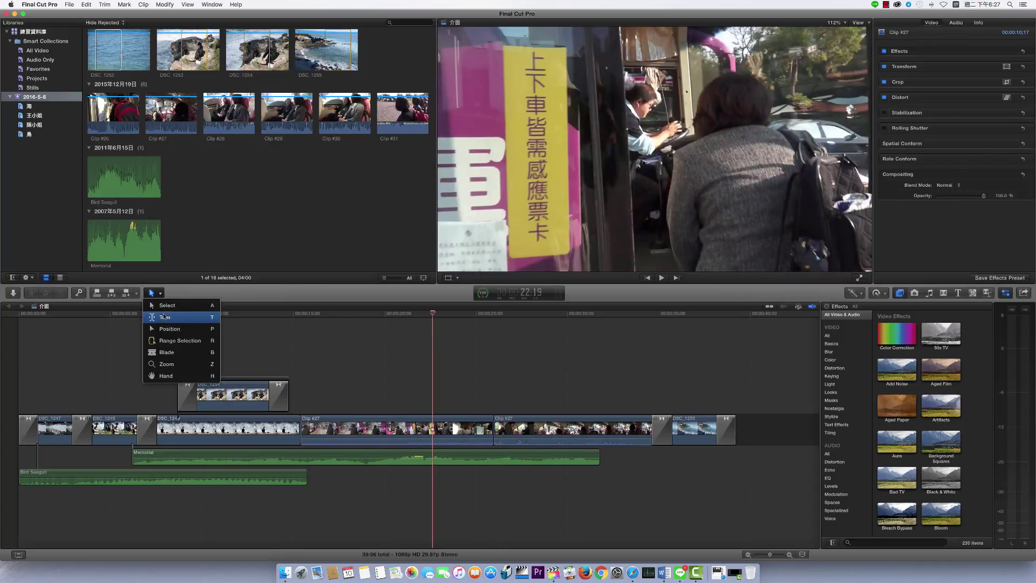
click(200, 318)
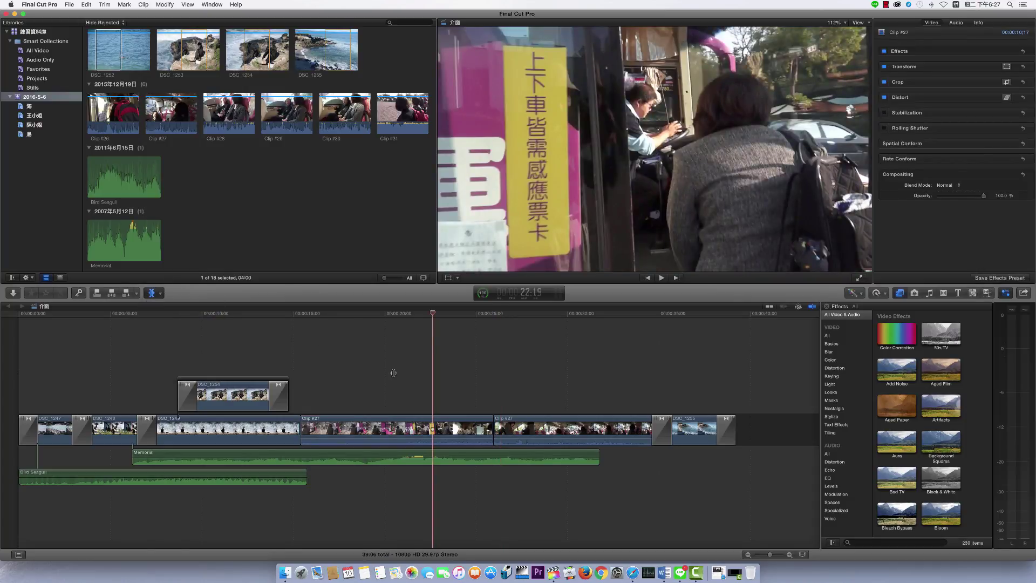
Slip the first Clip #27's footage by +00:03, keeping its position and length
drag(493, 431, 491, 431)
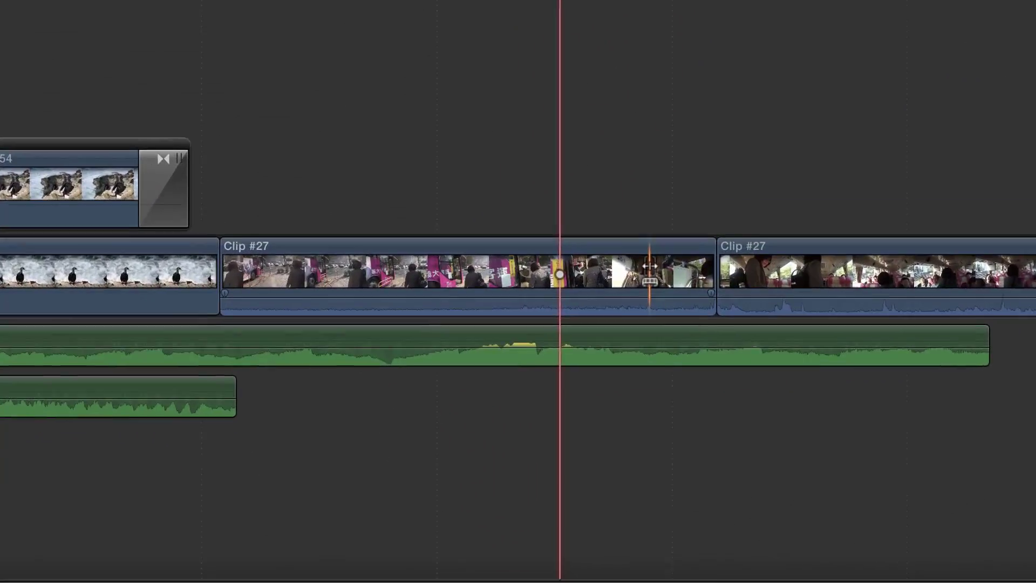
click(467, 426)
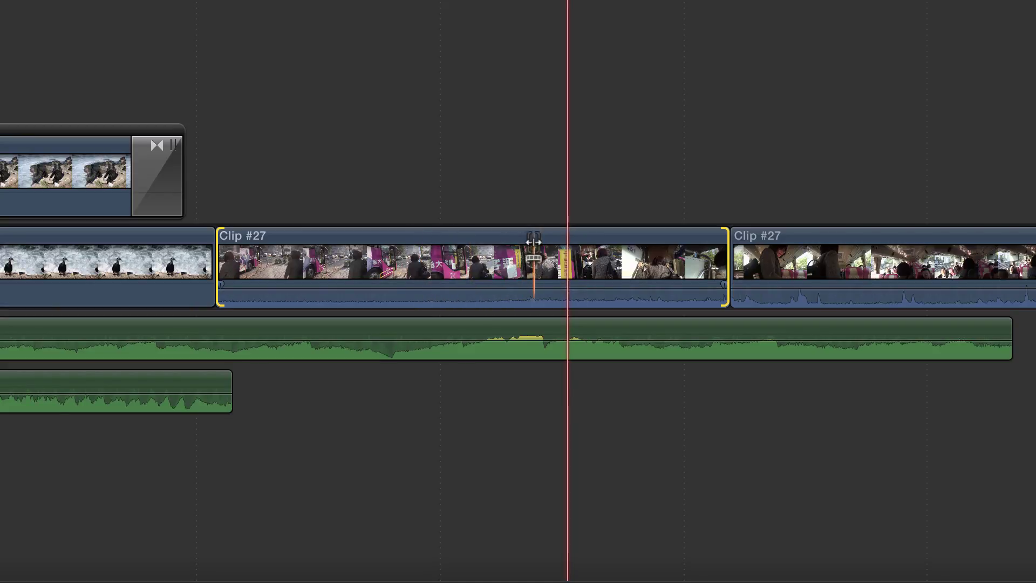
key(super+shift+a)
click(478, 264)
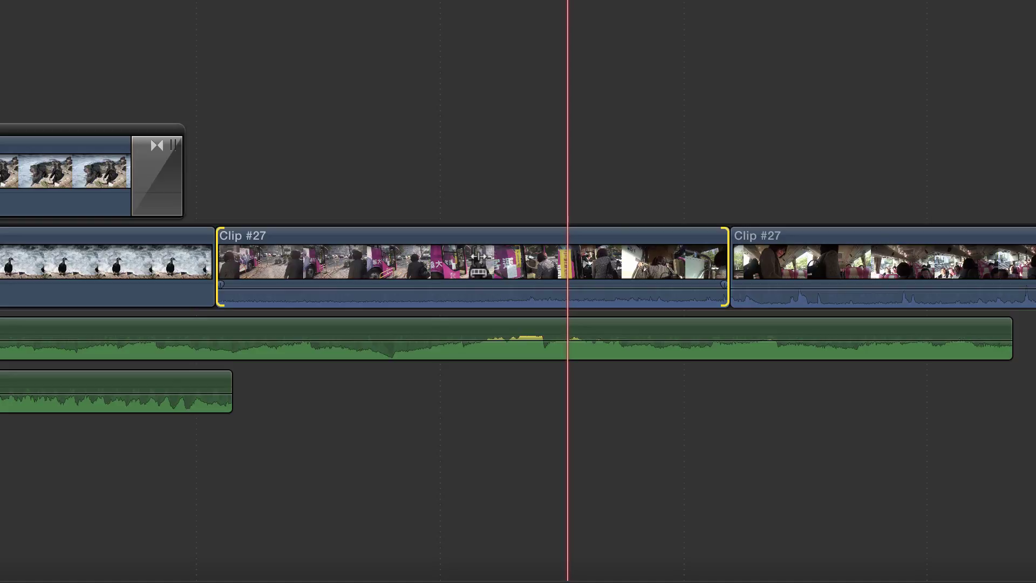
mouse_move(477, 263)
mouse_down()
mouse_move(488, 265)
mouse_move(477, 265)
mouse_up()
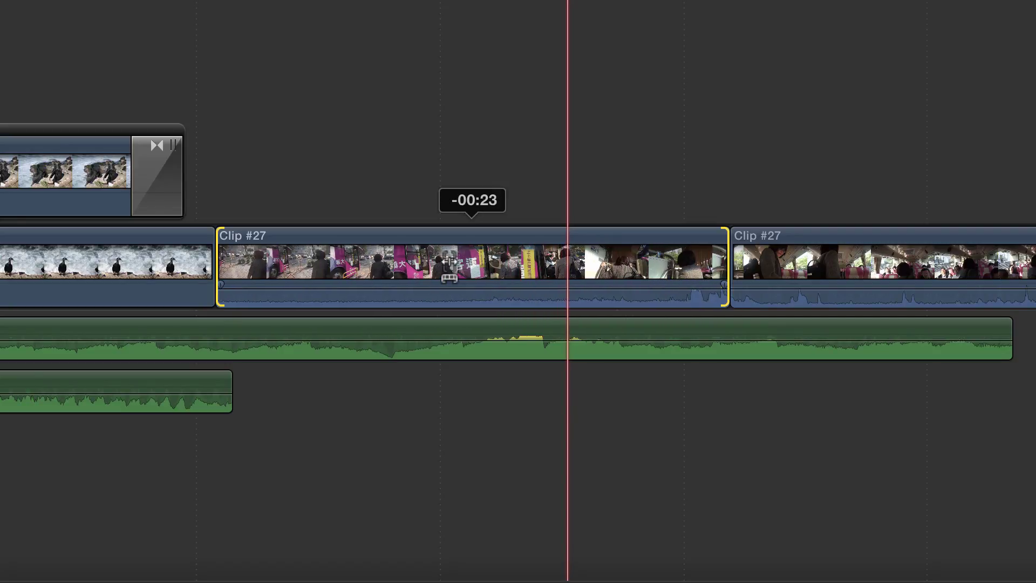
mouse_move(493, 264)
mouse_down()
mouse_move(461, 265)
mouse_move(484, 265)
mouse_up()
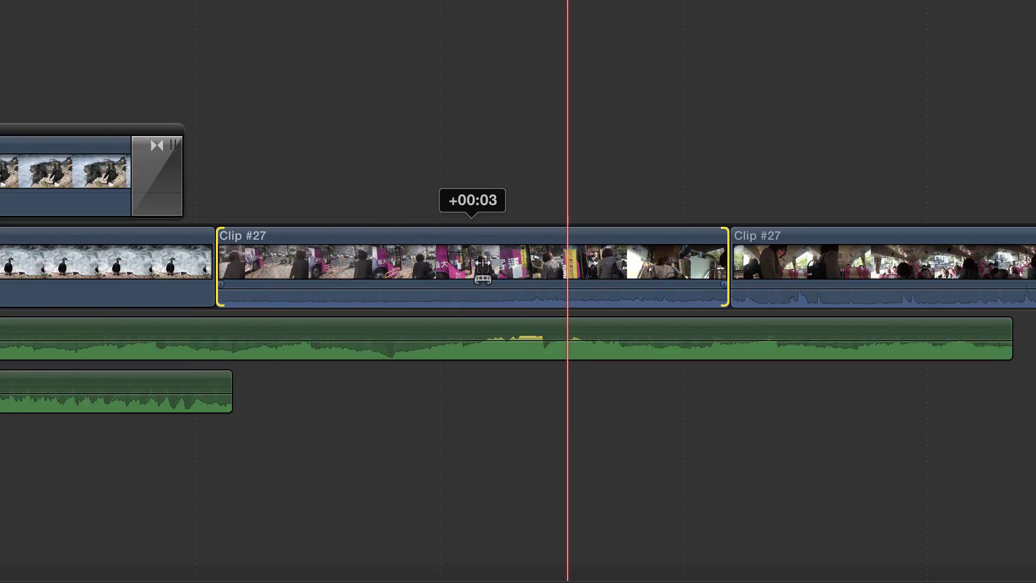
Ripple trim the end of the first Clip #27 shorter, then back out
click(721, 264)
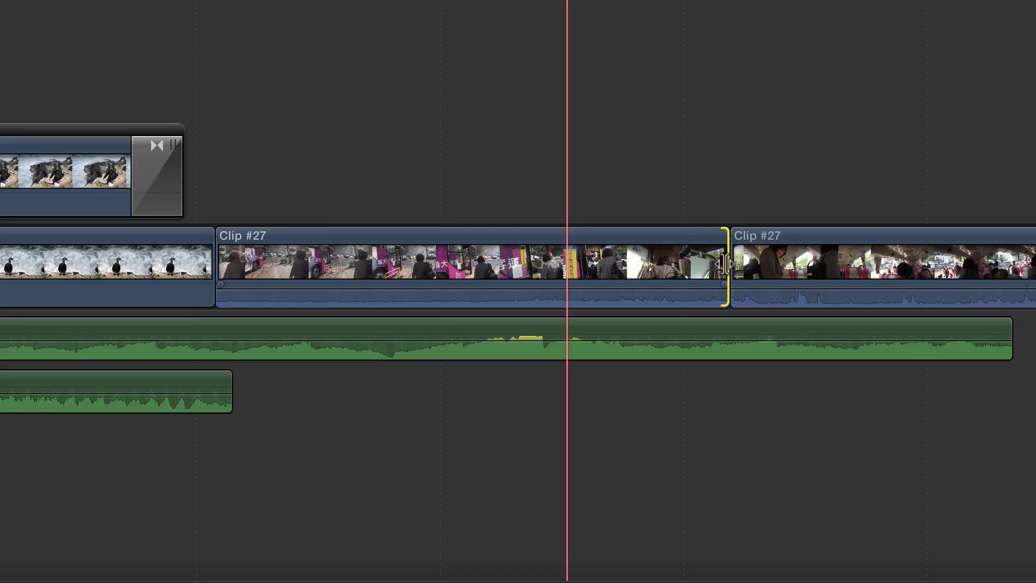
drag(726, 265, 723, 266)
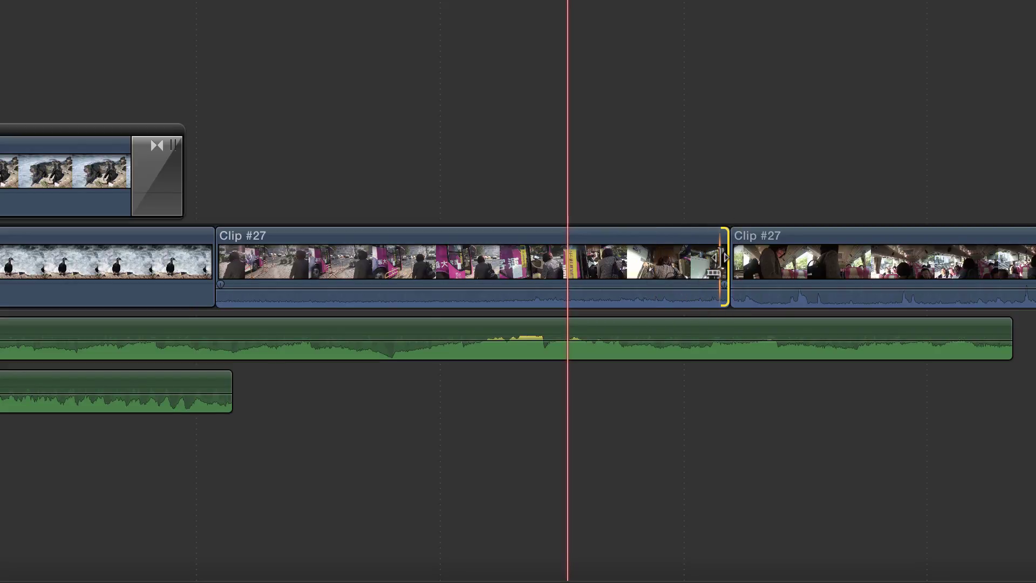
drag(723, 259, 649, 261)
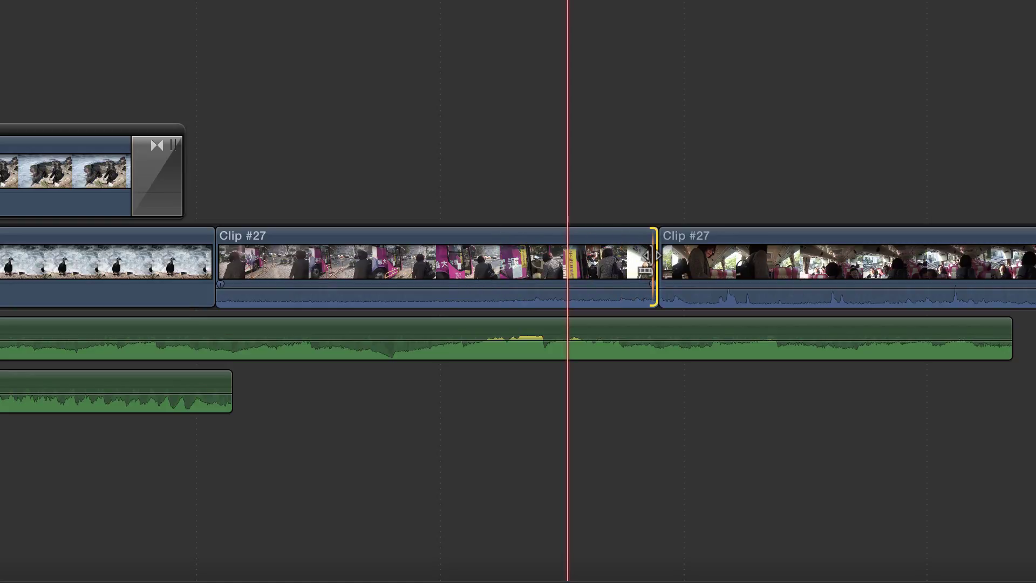
drag(651, 255, 694, 256)
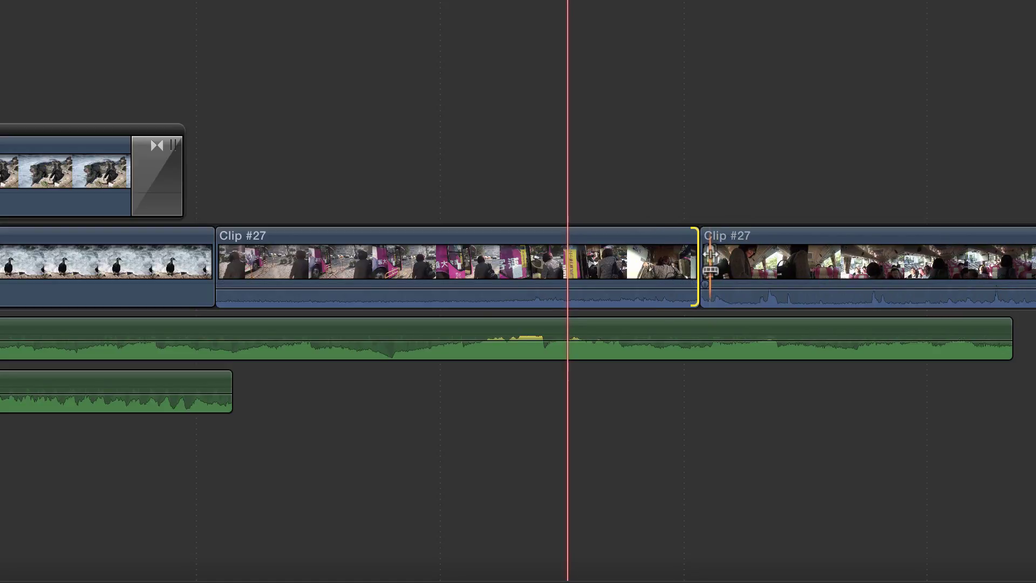
key(Escape)
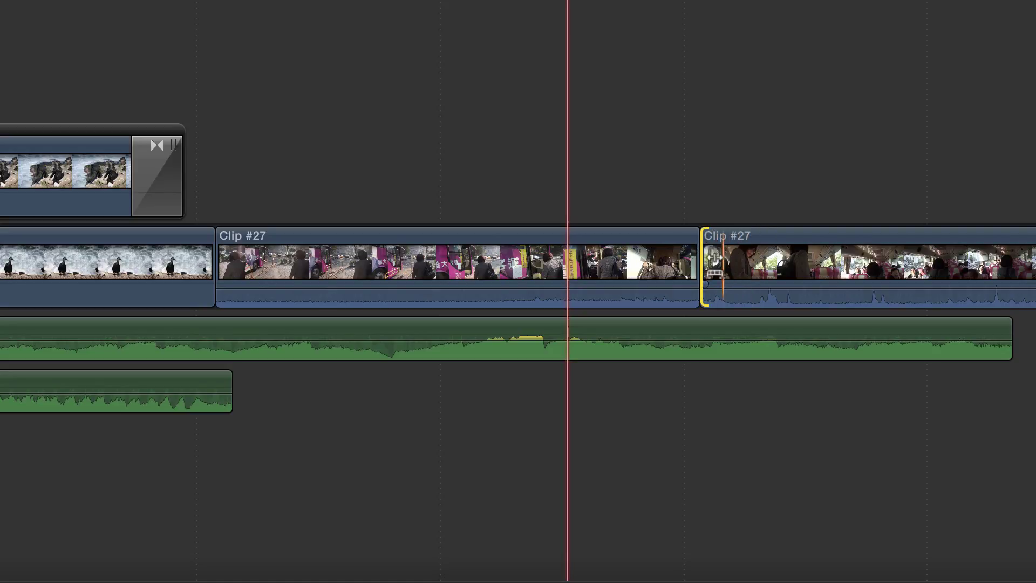
Trim the second Clip #27's start and roll the cut between them later
mouse_move(710, 258)
mouse_down()
mouse_move(788, 261)
mouse_move(723, 264)
mouse_up()
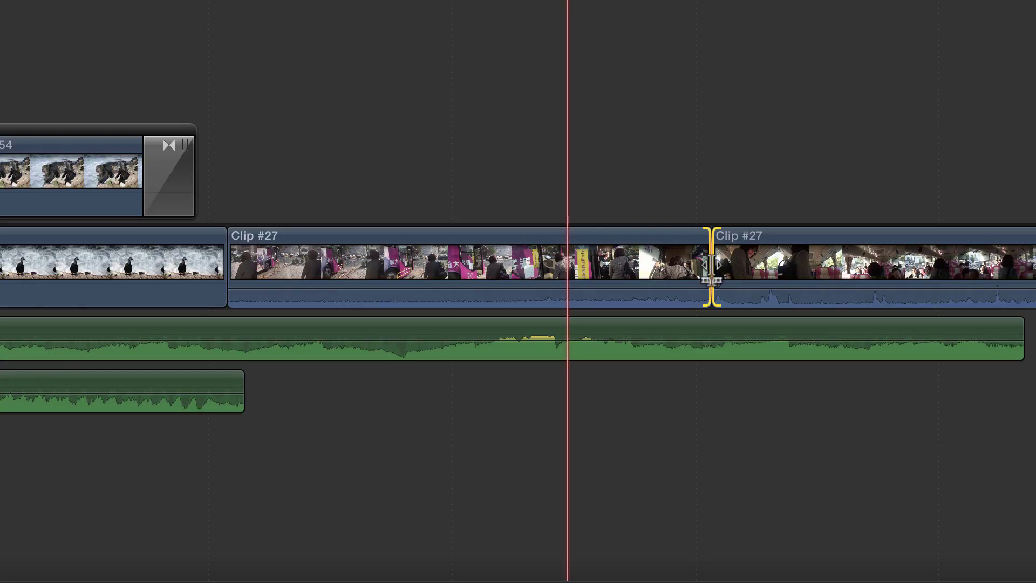
mouse_move(711, 264)
mouse_down()
mouse_move(755, 266)
mouse_move(680, 270)
mouse_up()
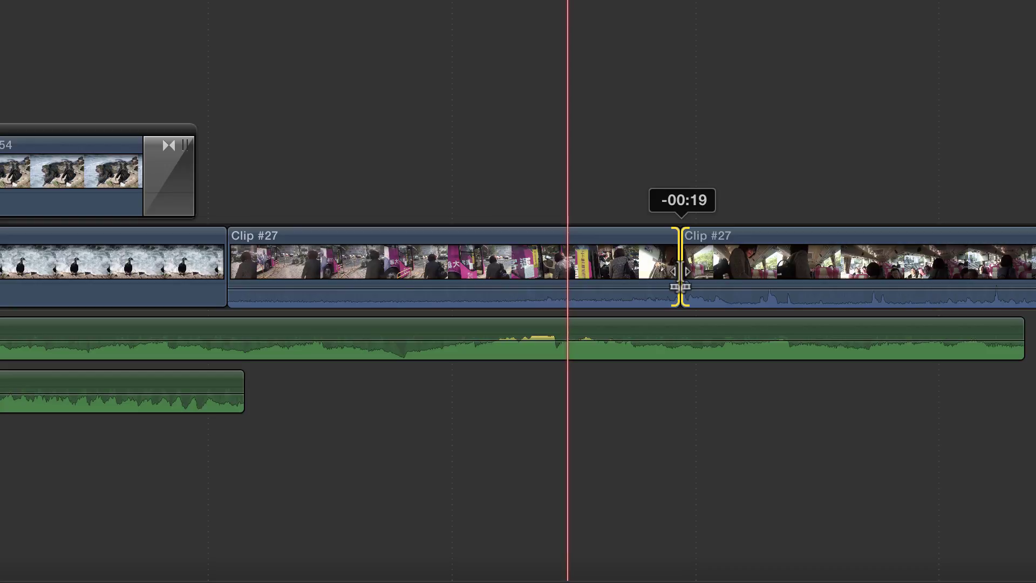
drag(680, 271, 684, 272)
mouse_move(699, 286)
mouse_down()
mouse_move(741, 286)
mouse_move(706, 286)
mouse_up()
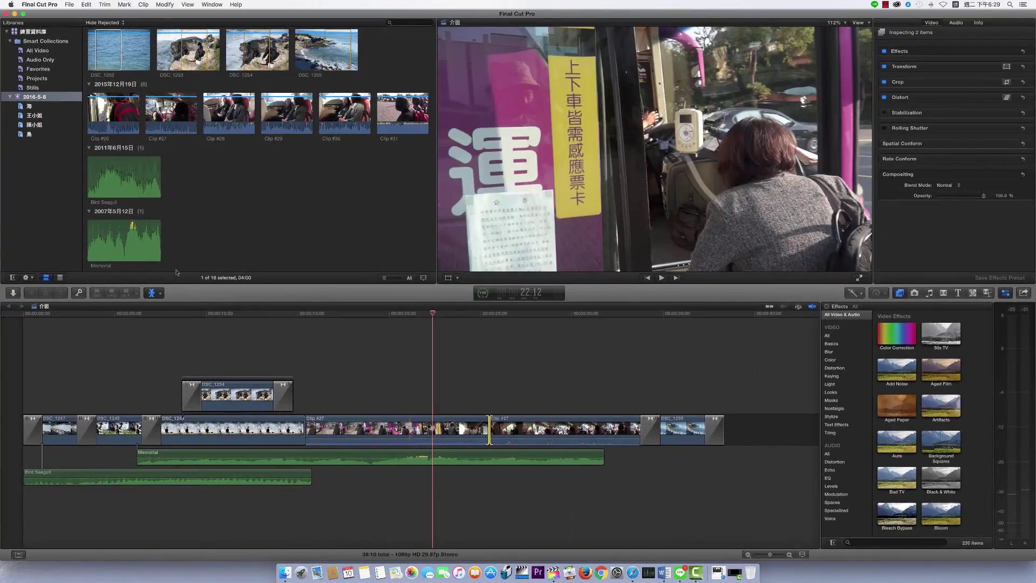
Switch to the Position tool and select the whole first Clip #27 with C
click(160, 295)
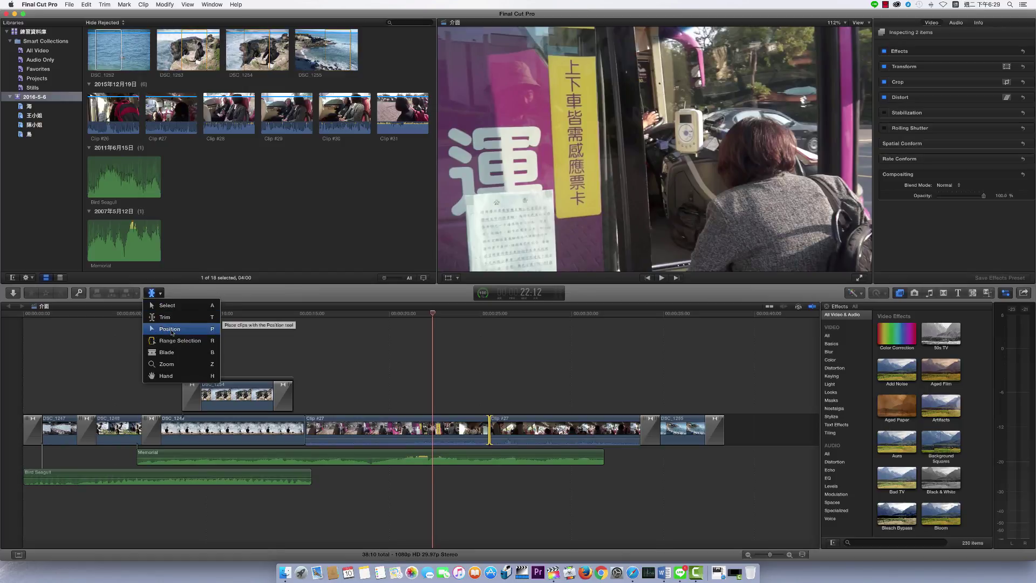
click(172, 330)
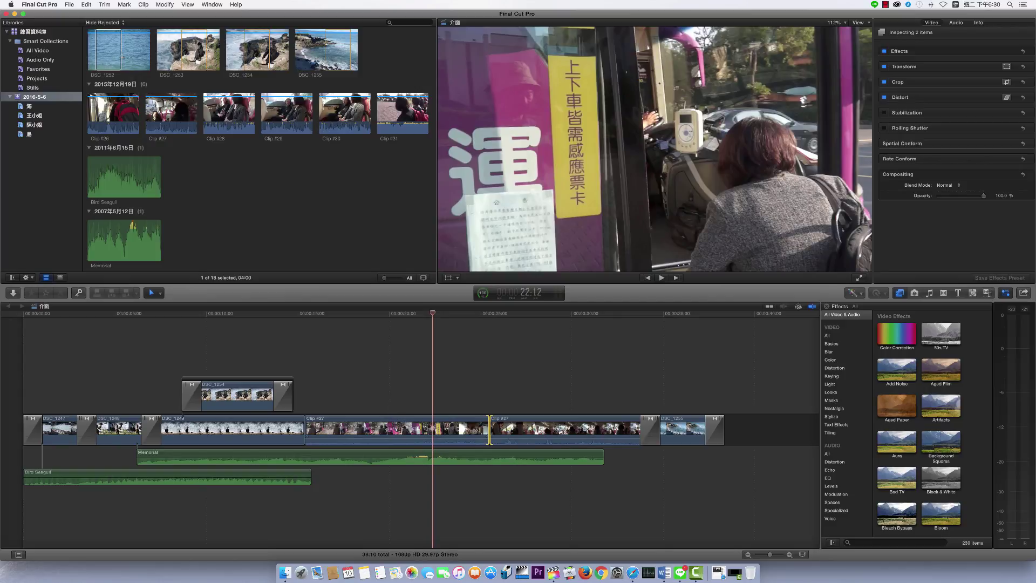
key(c)
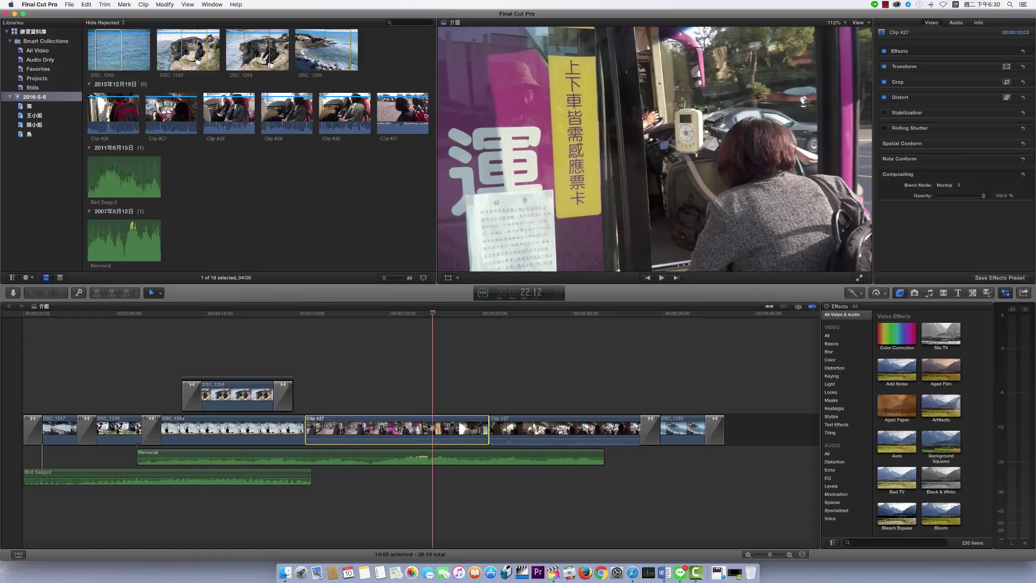
Drag Clip #27 along and out of the storyline with the Position tool, leaving gaps
mouse_move(383, 428)
mouse_down()
mouse_move(445, 387)
mouse_move(806, 393)
mouse_move(795, 431)
mouse_up()
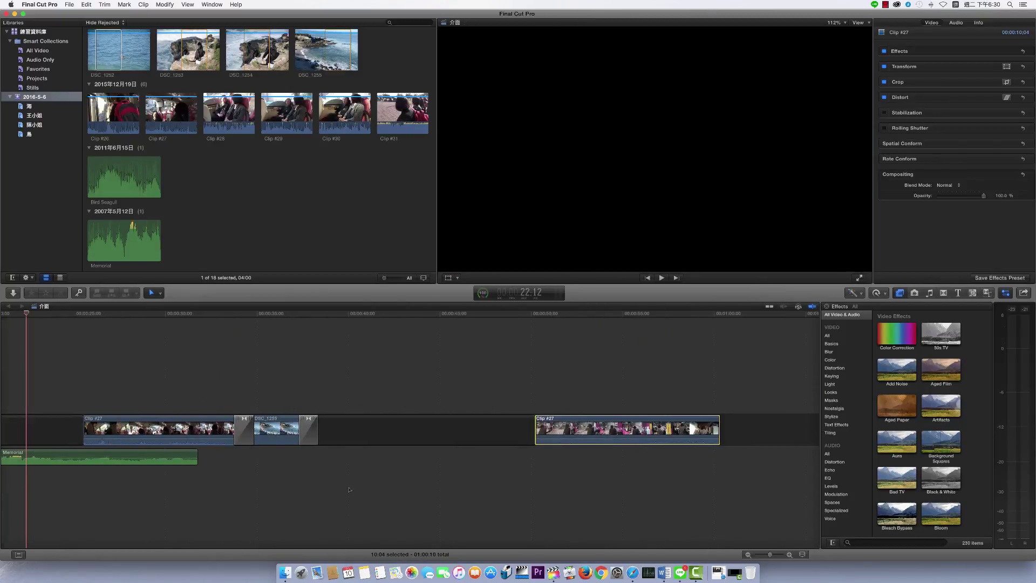
scroll(246, 449, left, 5)
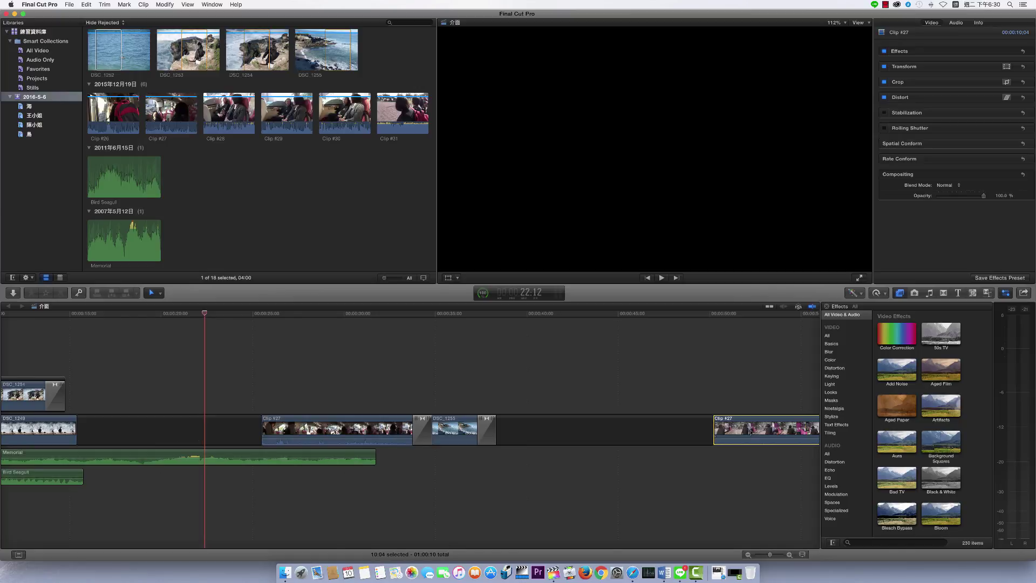
drag(751, 428, 541, 430)
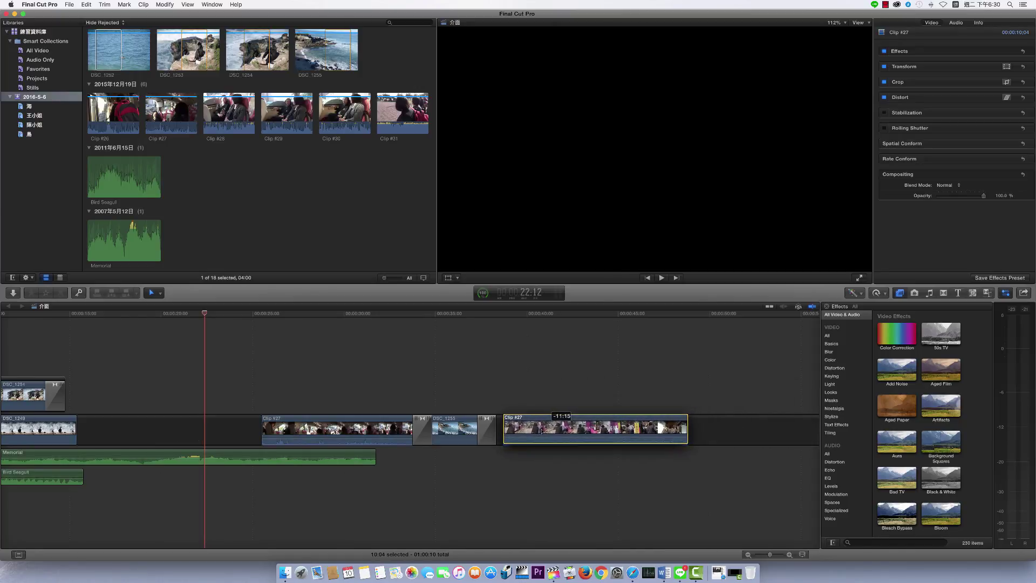
drag(541, 430, 561, 436)
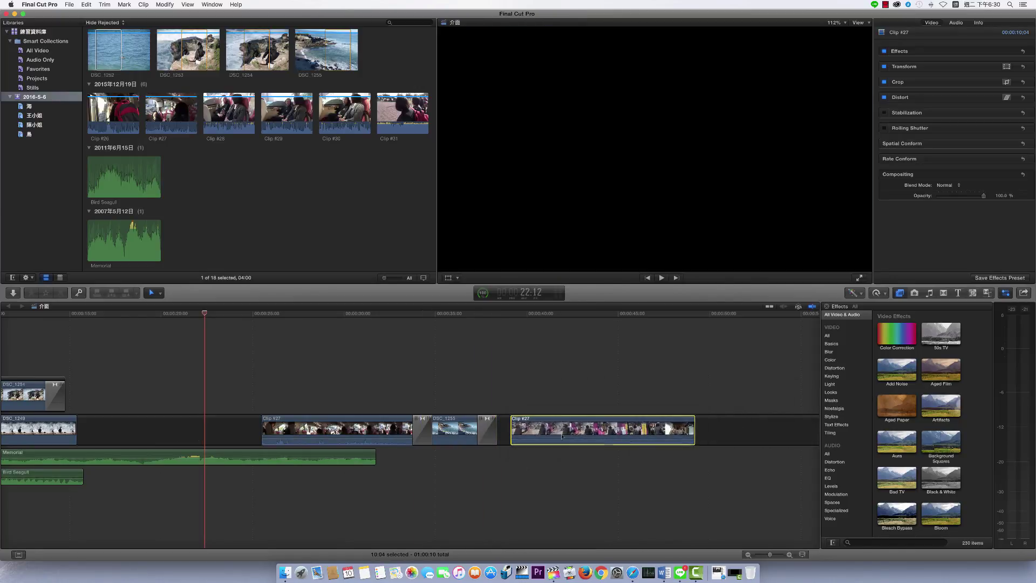
mouse_move(668, 429)
mouse_down()
mouse_move(248, 404)
mouse_move(236, 427)
mouse_up()
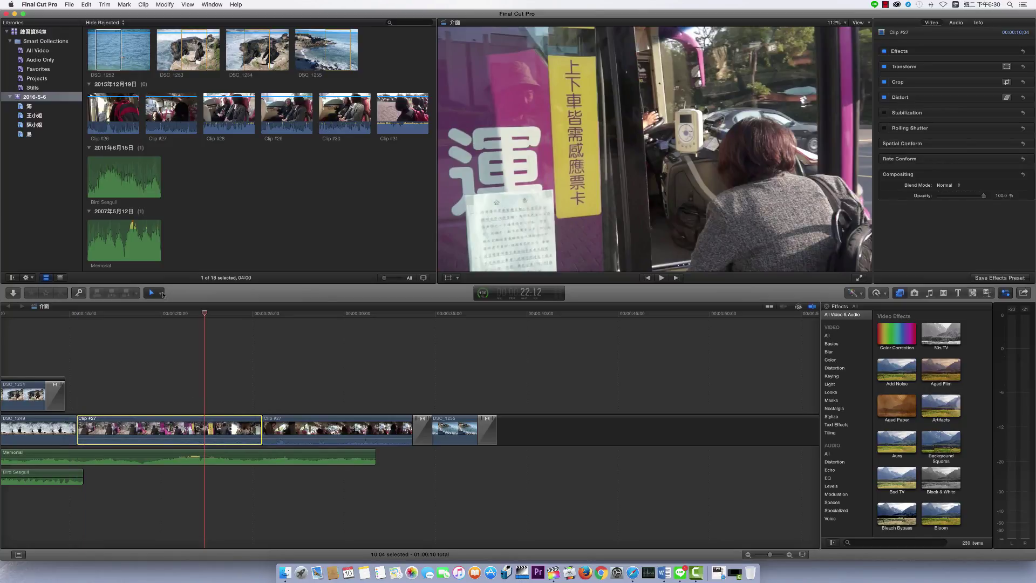
Return to the Select tool and drop Clip #27 into the storyline after DSC_1255
click(162, 292)
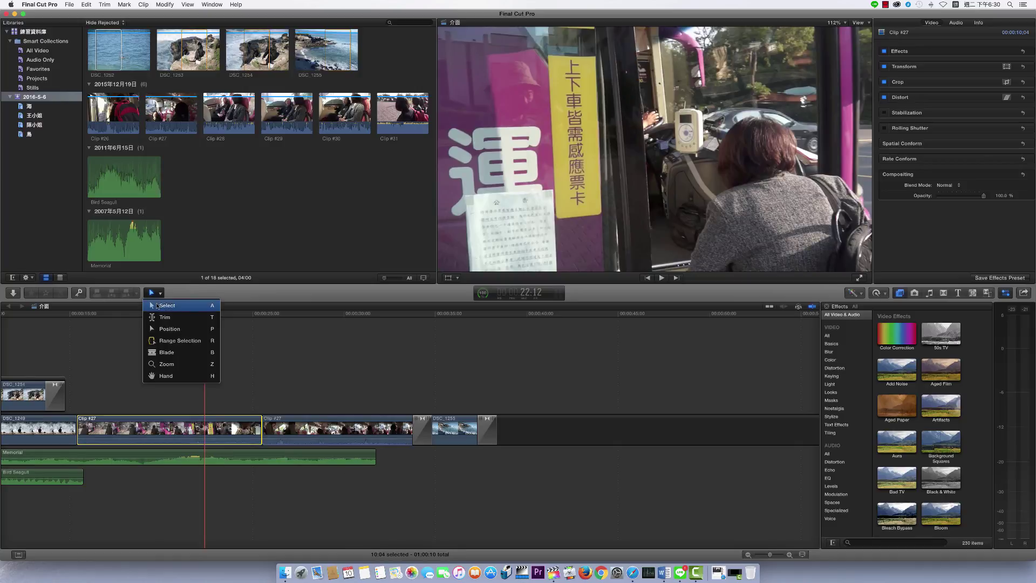
click(156, 306)
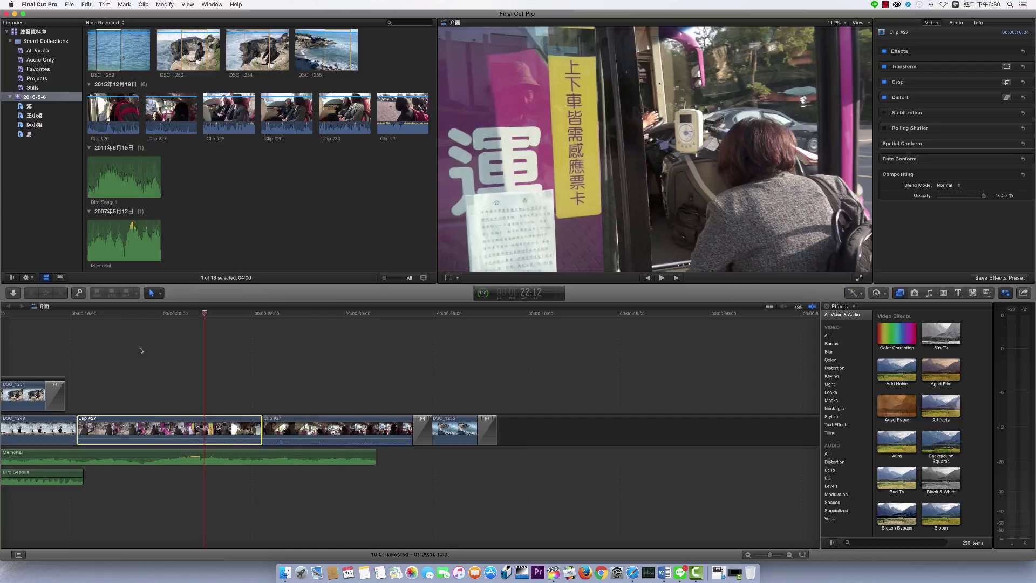
drag(235, 429, 363, 381)
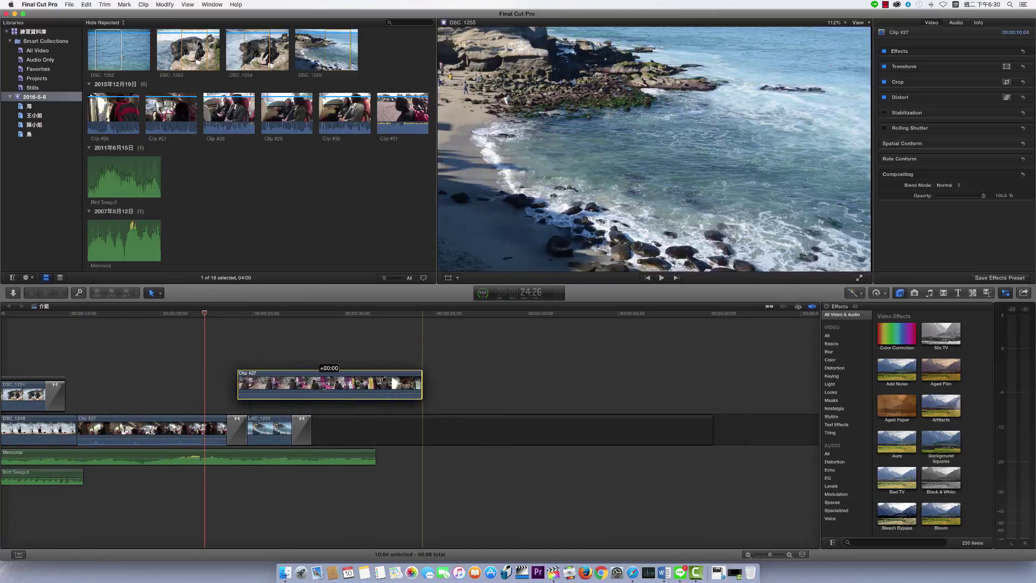
drag(363, 382, 459, 429)
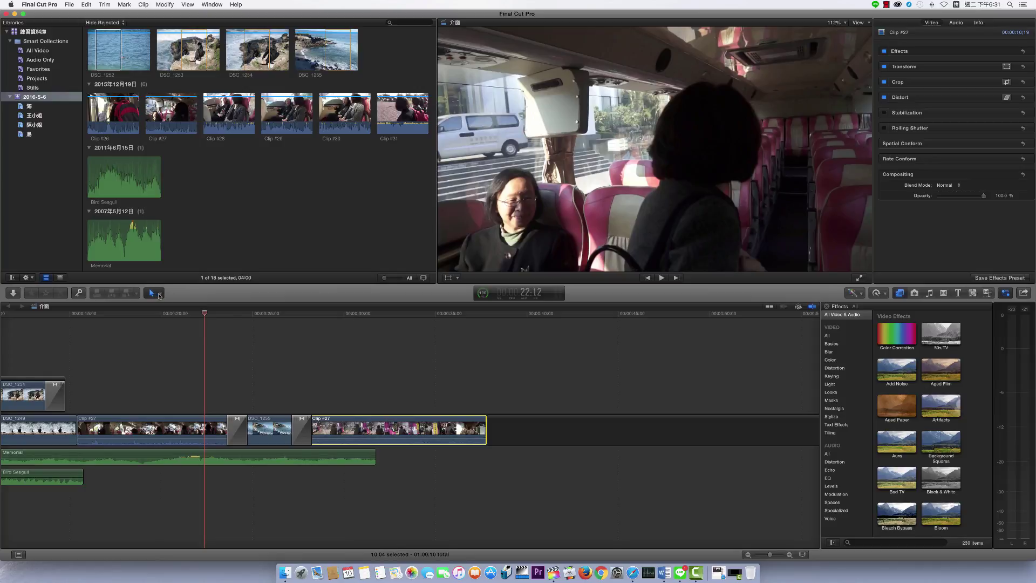
click(160, 295)
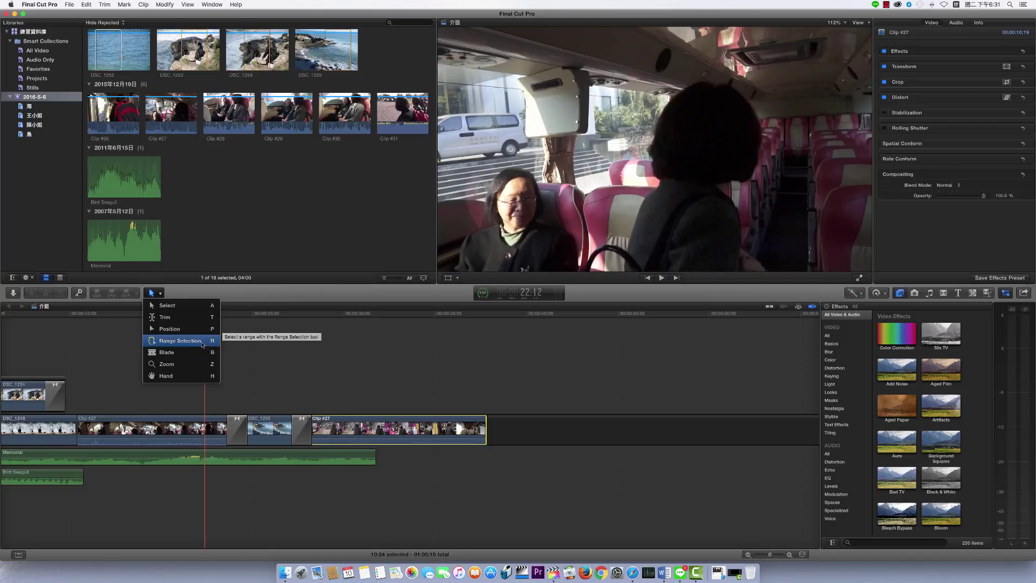
With Range Selection, mark a range in the first Clip #27, delete it, then undo
click(180, 340)
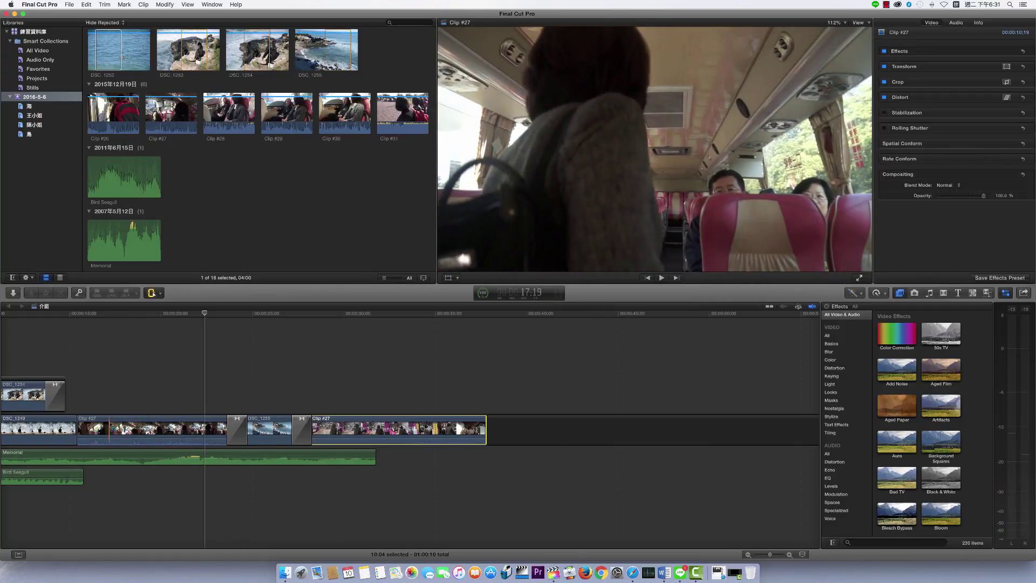
click(120, 427)
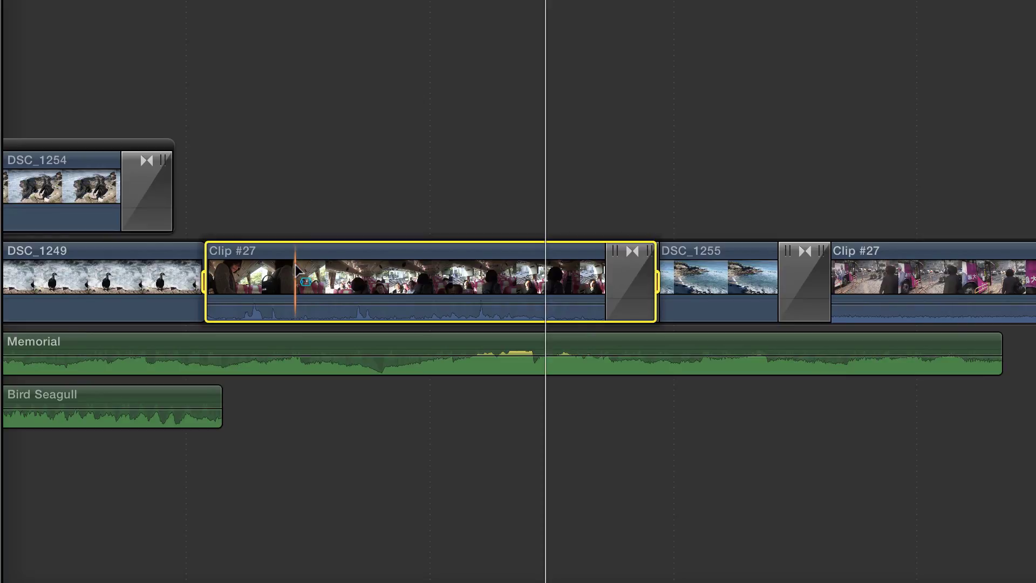
drag(298, 270, 496, 277)
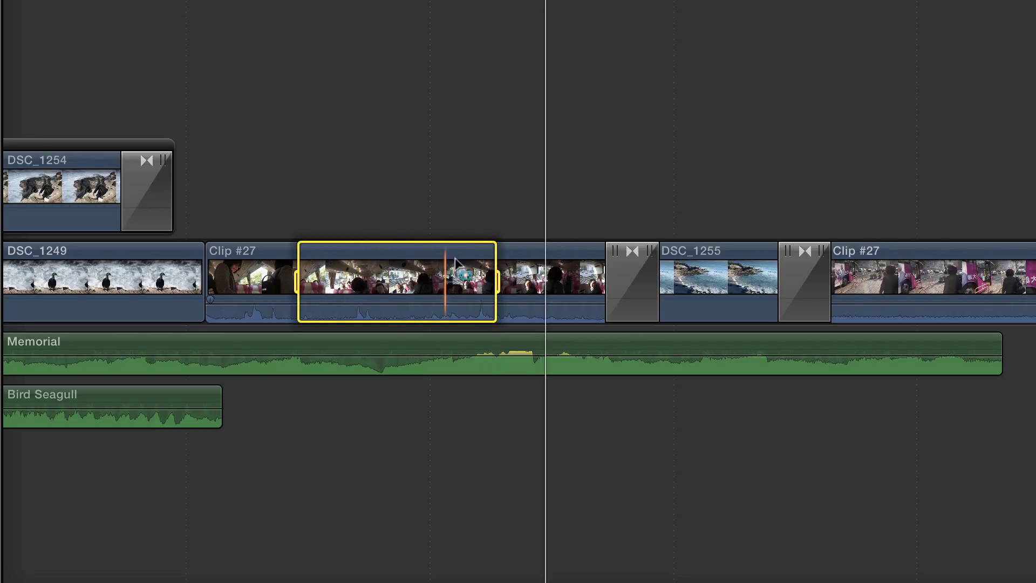
mouse_move(363, 294)
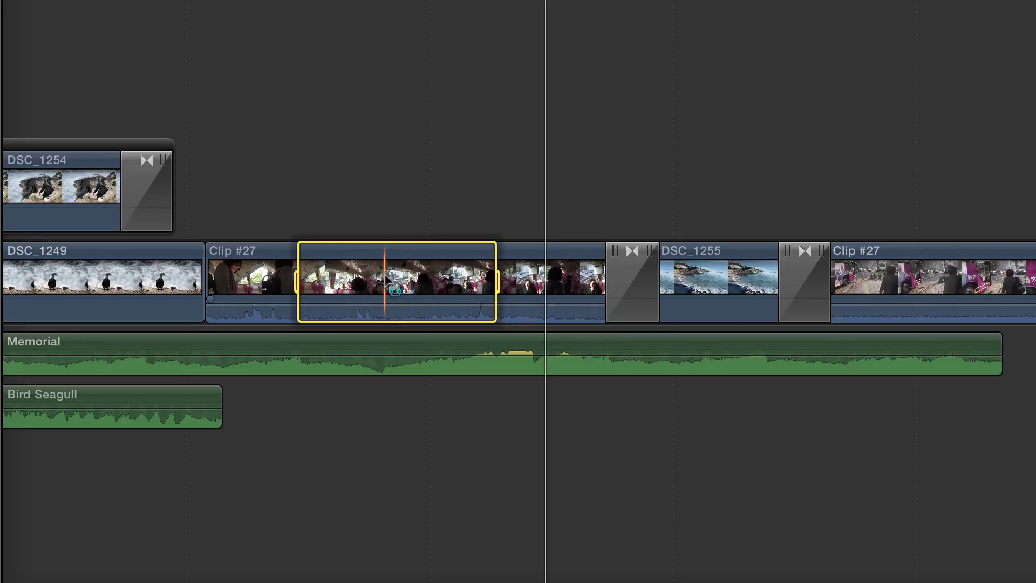
key(BackSpace)
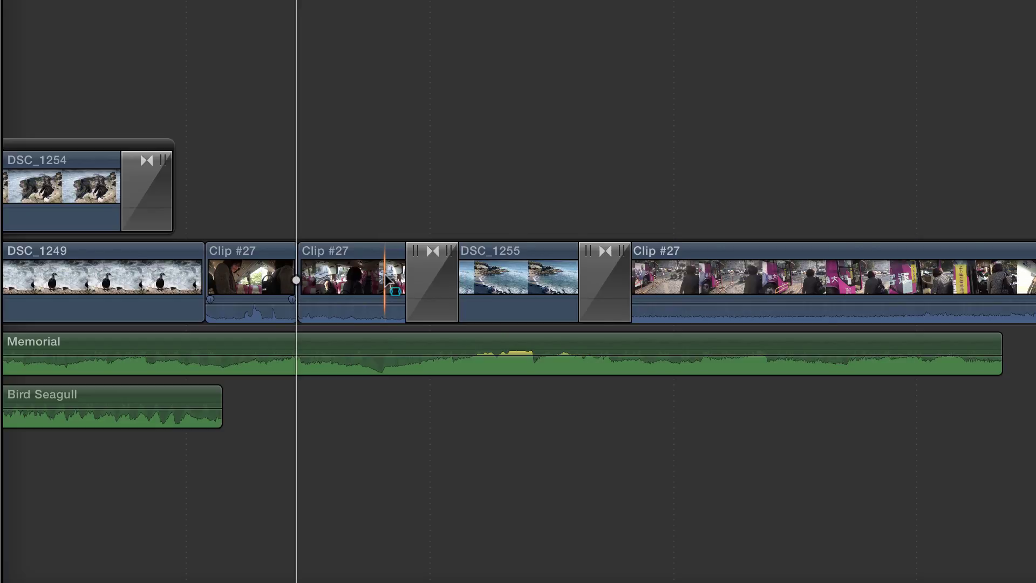
key(ctrl+z)
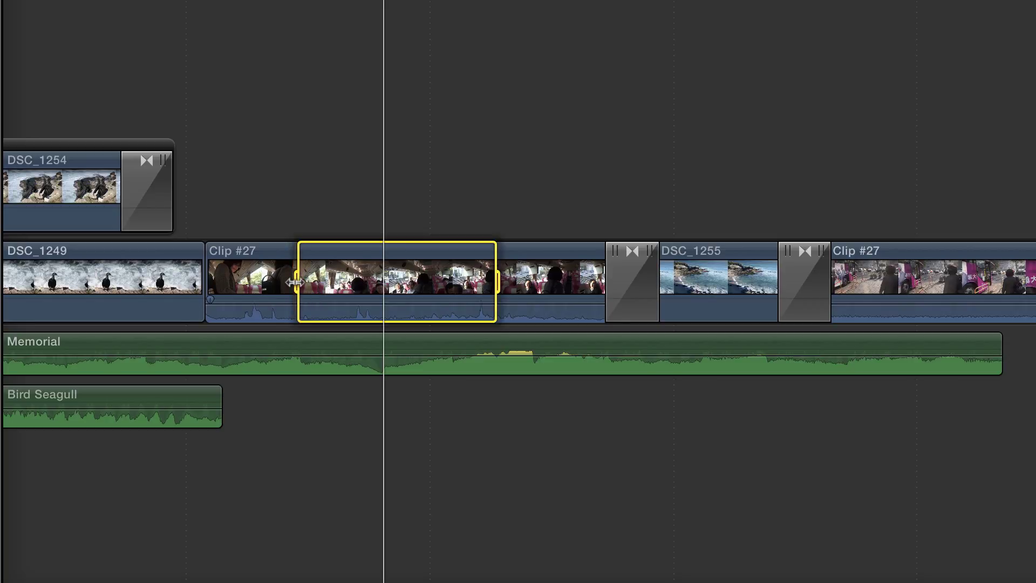
Adjust the range's start and end edges to span about 03:27
drag(294, 281, 345, 282)
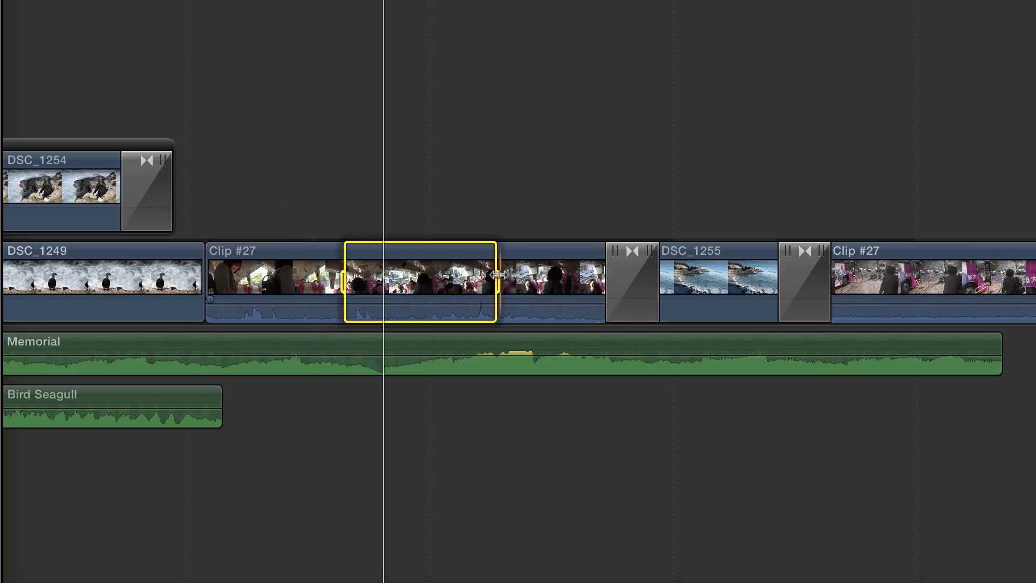
drag(497, 280, 538, 281)
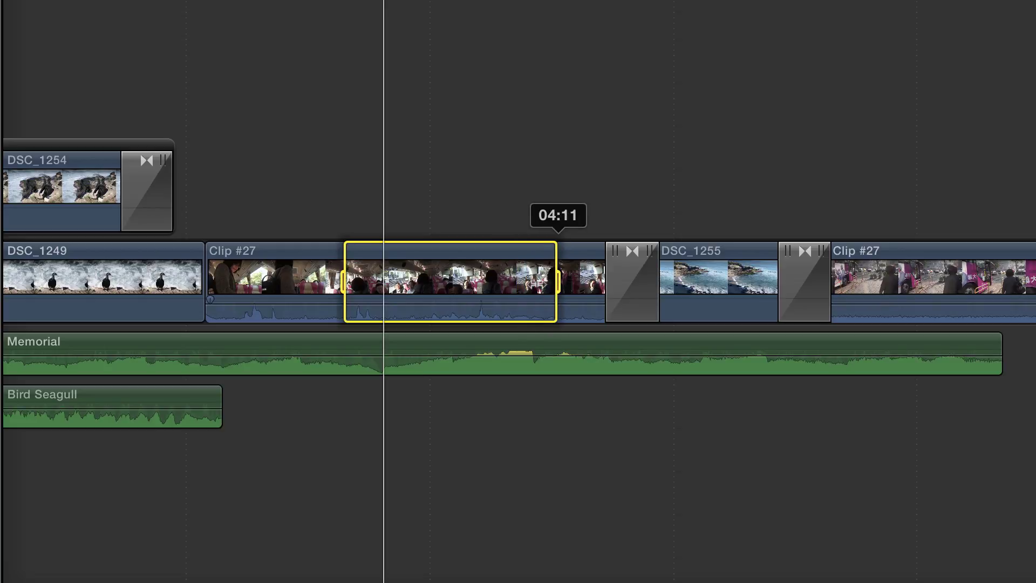
drag(540, 283, 535, 297)
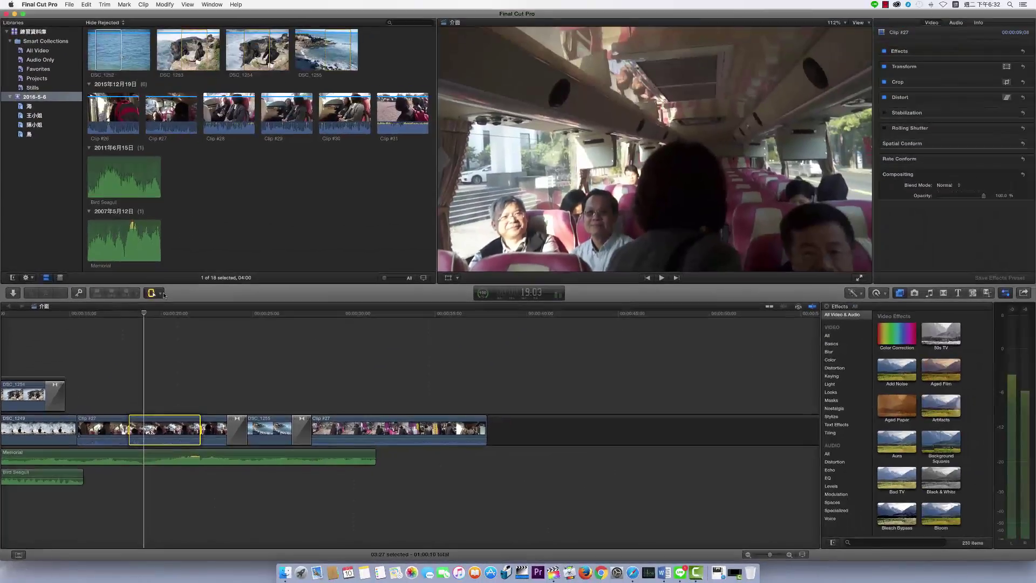
click(161, 293)
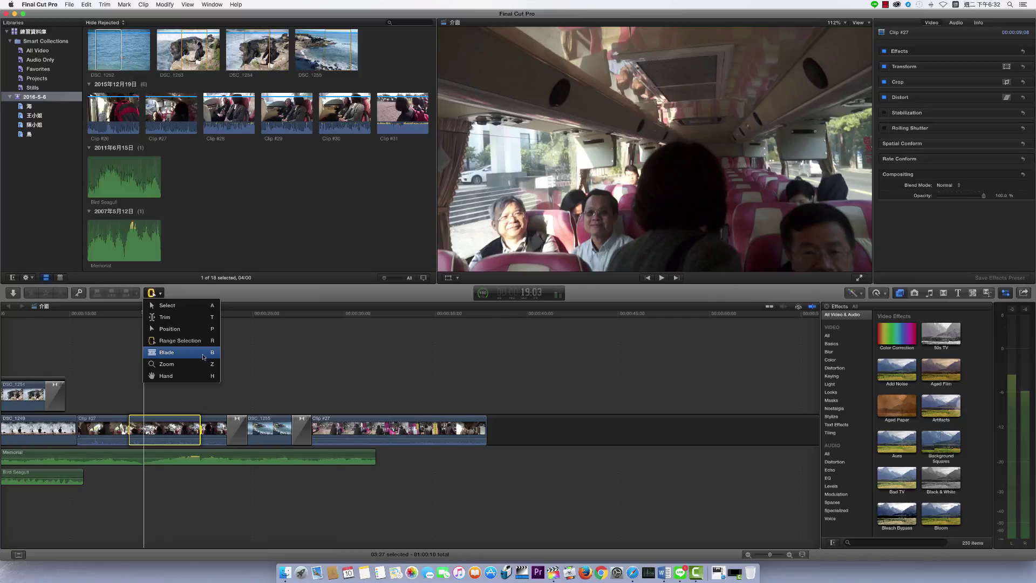
Choose the Blade tool and split the last Clip #27 at two points
click(204, 355)
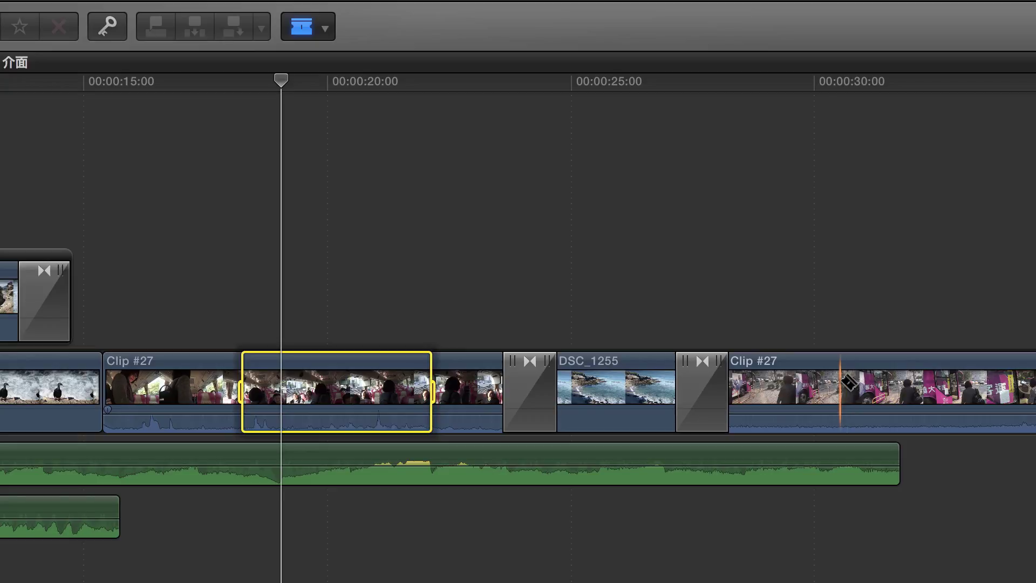
click(840, 384)
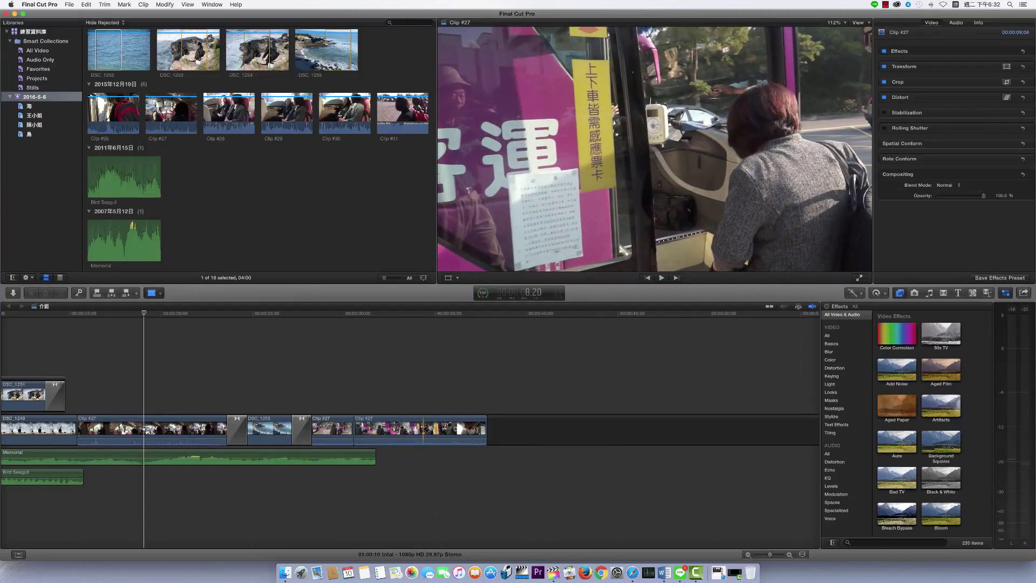
click(423, 429)
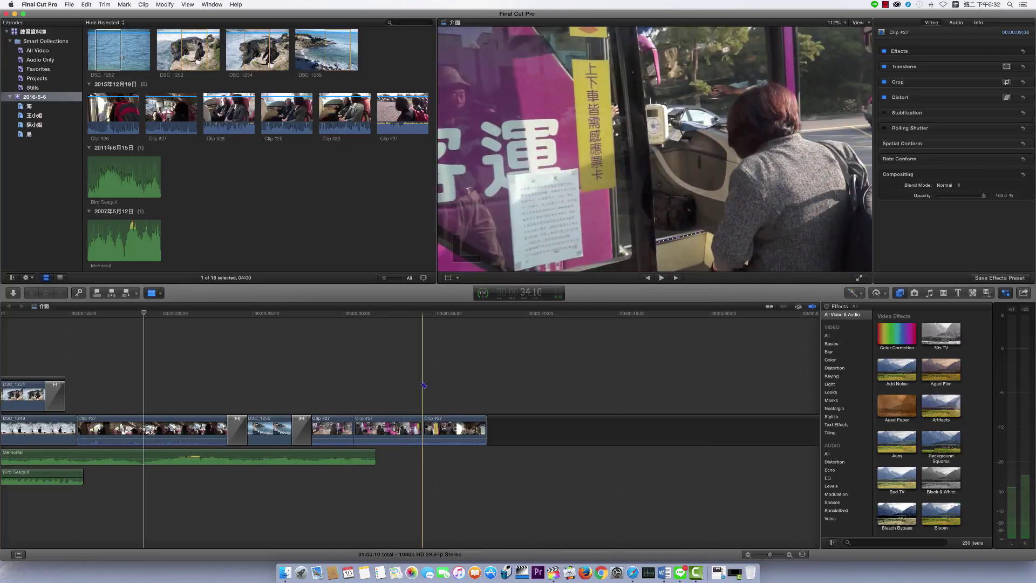
Return to Select, move and delete a Clip #27 piece, then undo the deletion
key(a)
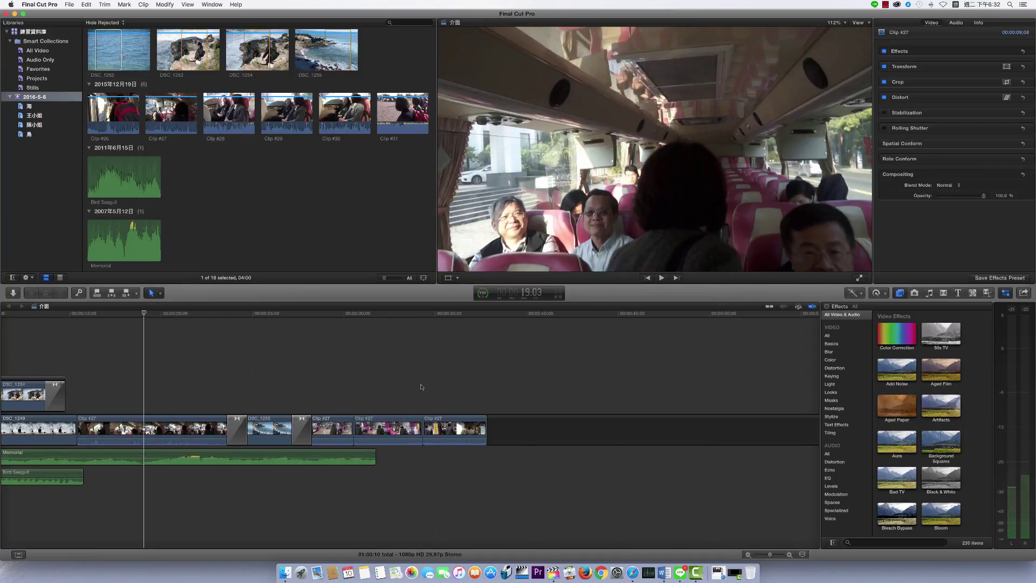
mouse_move(460, 429)
mouse_down()
mouse_move(384, 361)
mouse_move(453, 430)
mouse_move(391, 429)
mouse_up()
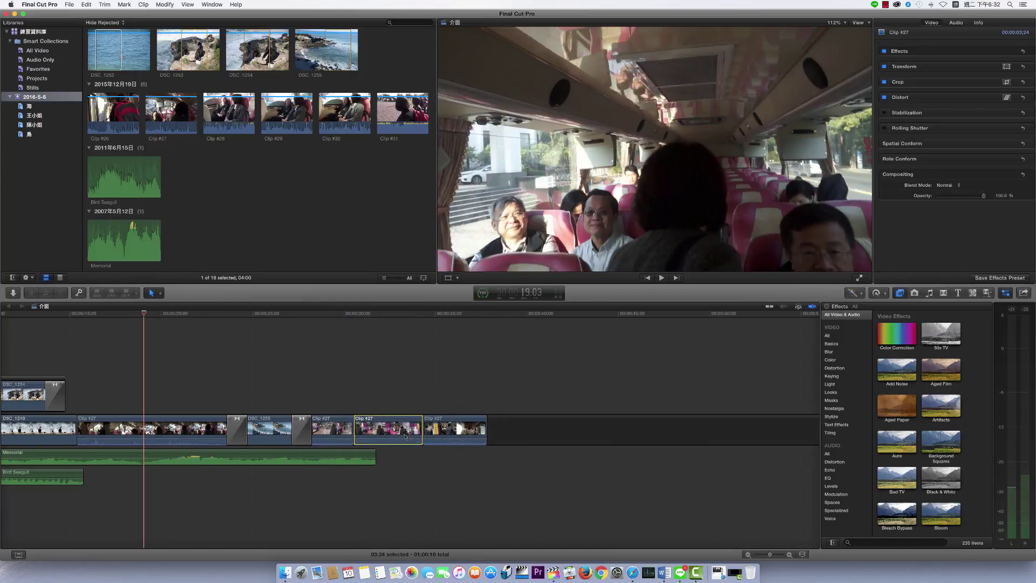
click(437, 435)
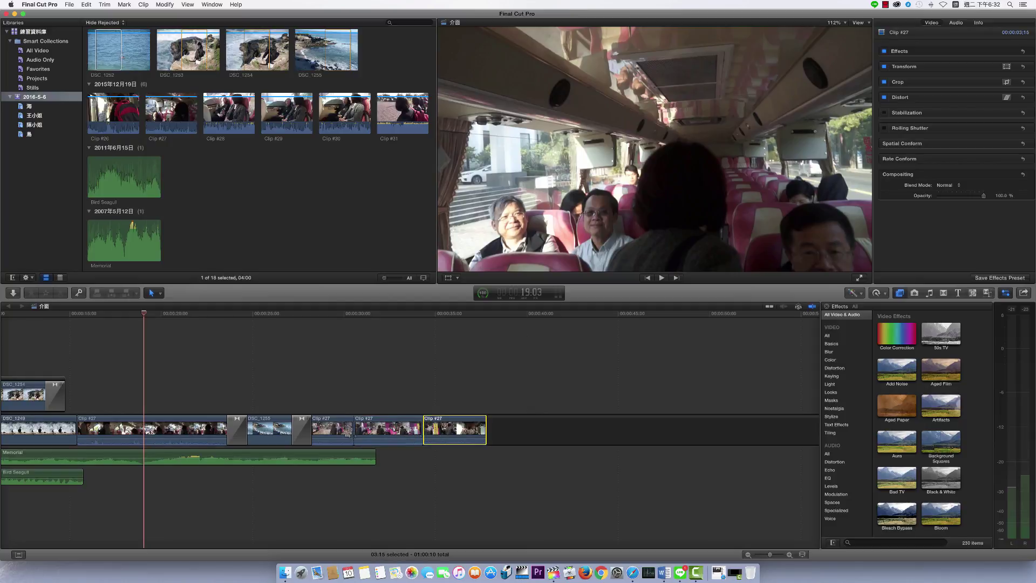
click(415, 432)
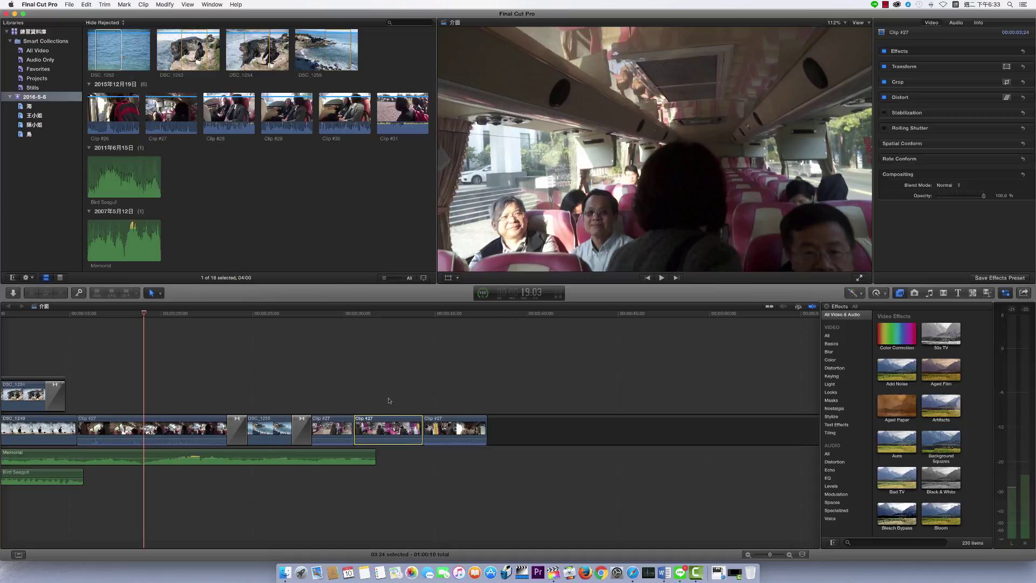
key(BackSpace)
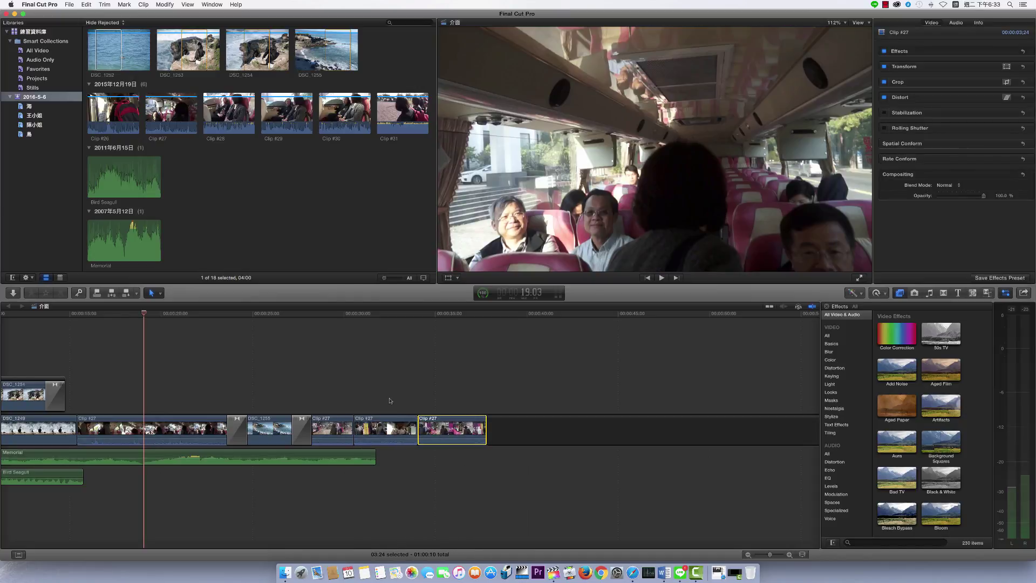
key(ctrl+z)
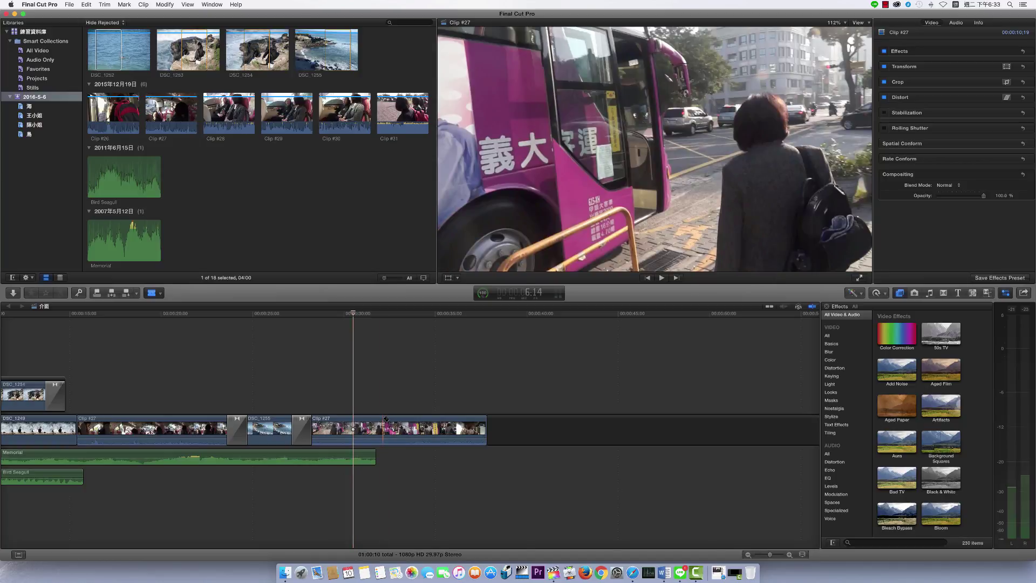
Blade Clip #27 at 32:04 with Cmd+B, return to Select, and select the new cut
key(super+b)
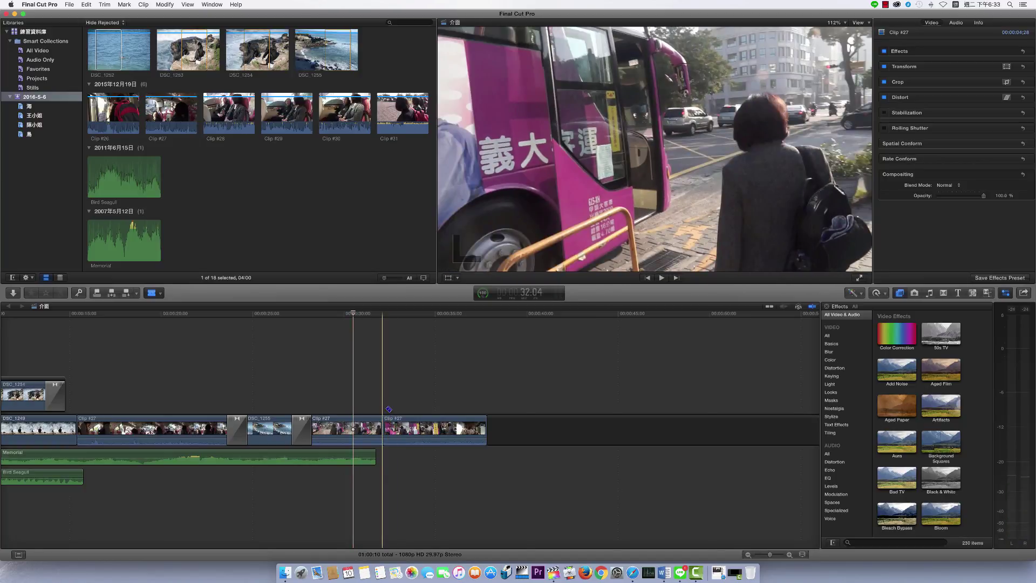
key(a)
click(384, 421)
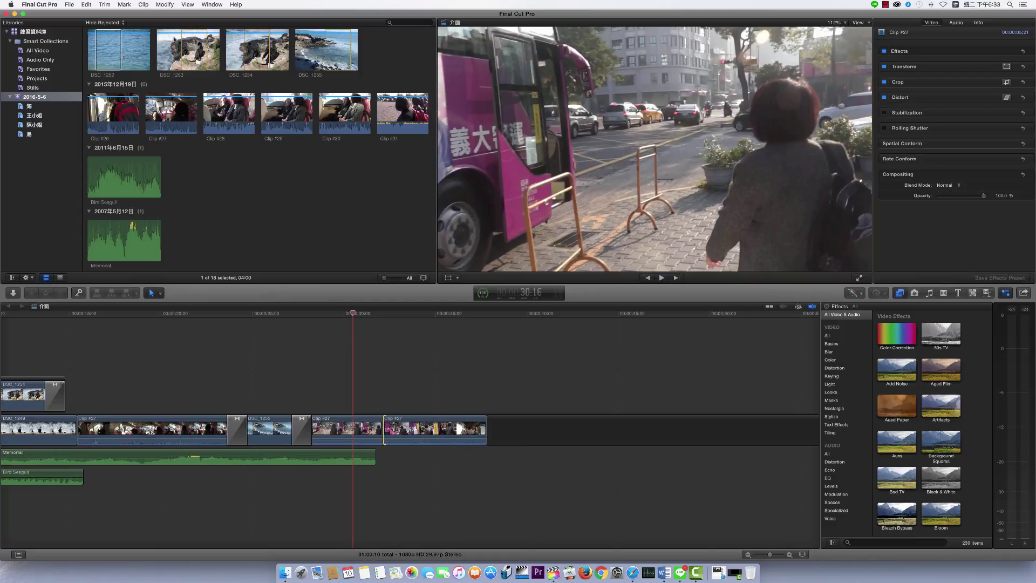
Select the second Clip #27 piece, apply Trim > Join Clips, then set the playhead to 32:12
click(109, 7)
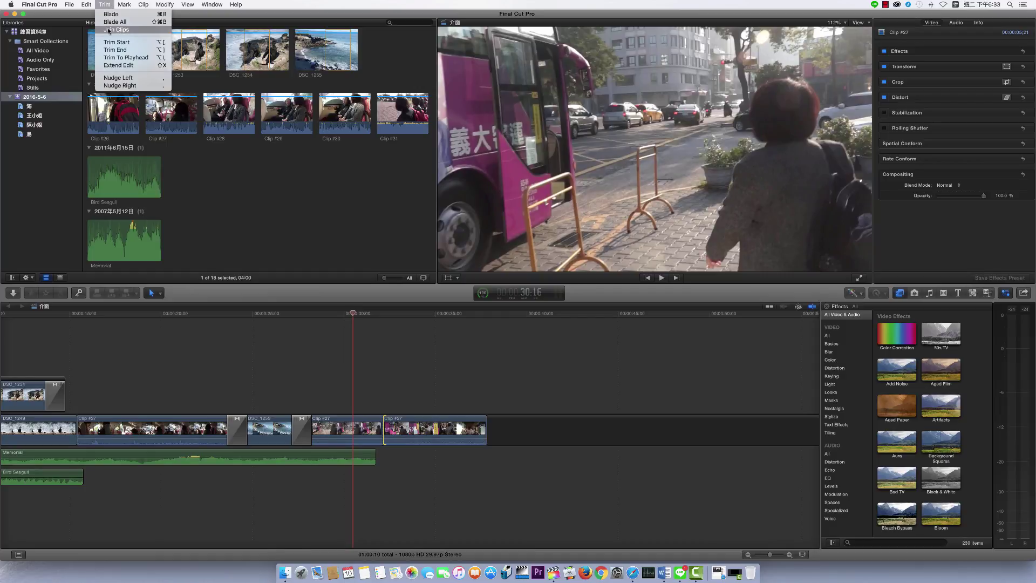
click(109, 30)
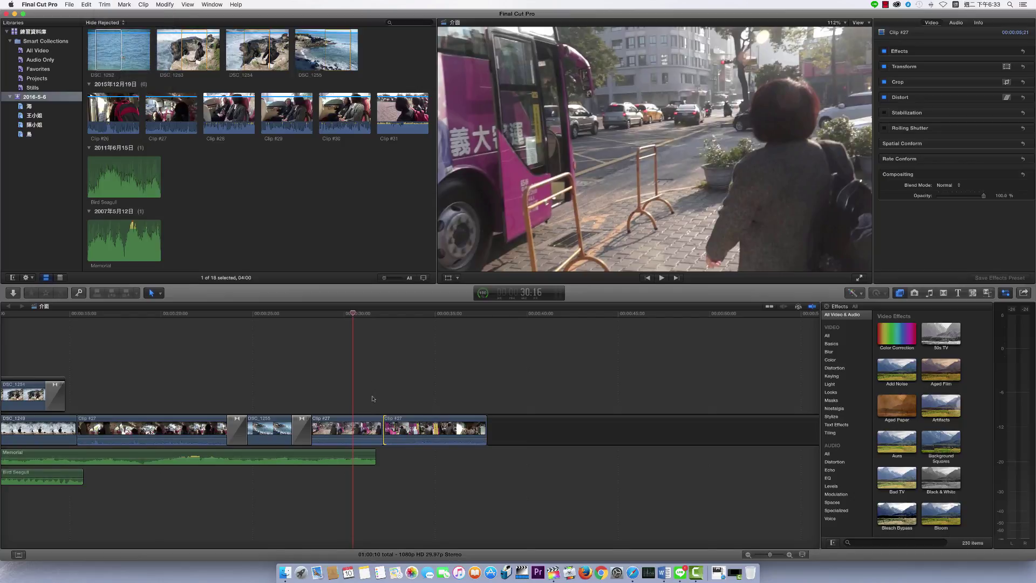
drag(372, 399, 406, 434)
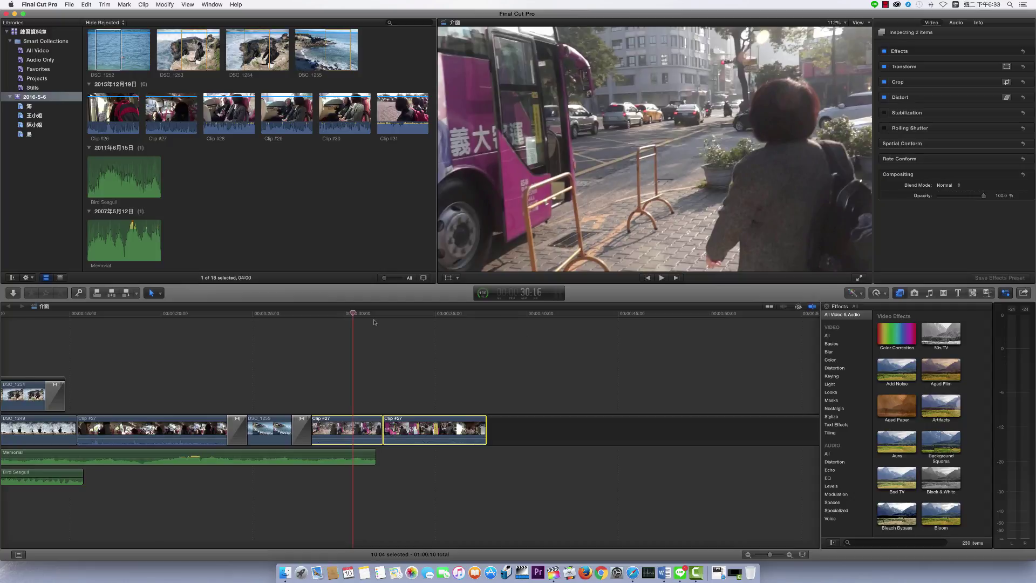
click(107, 5)
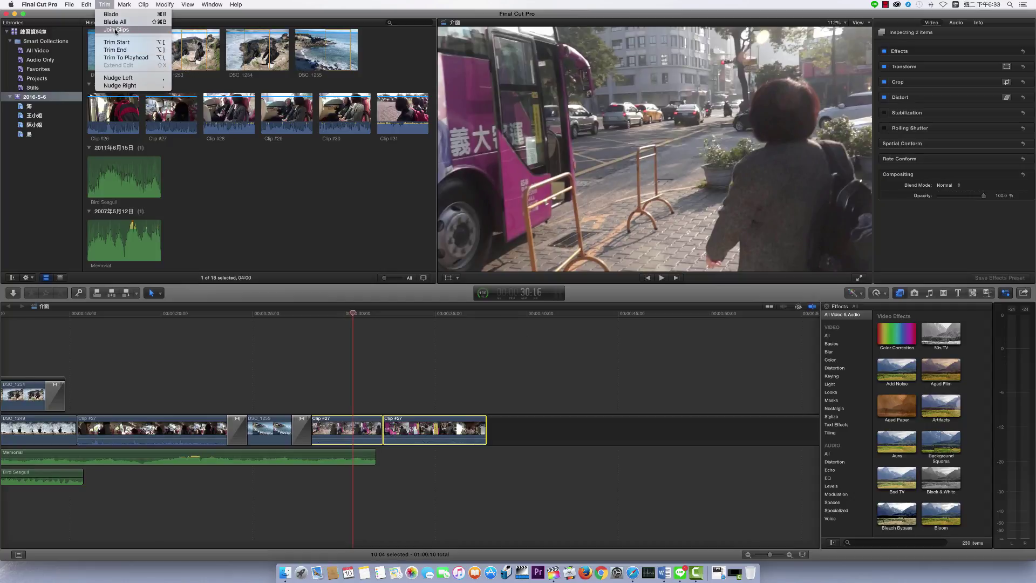
click(115, 30)
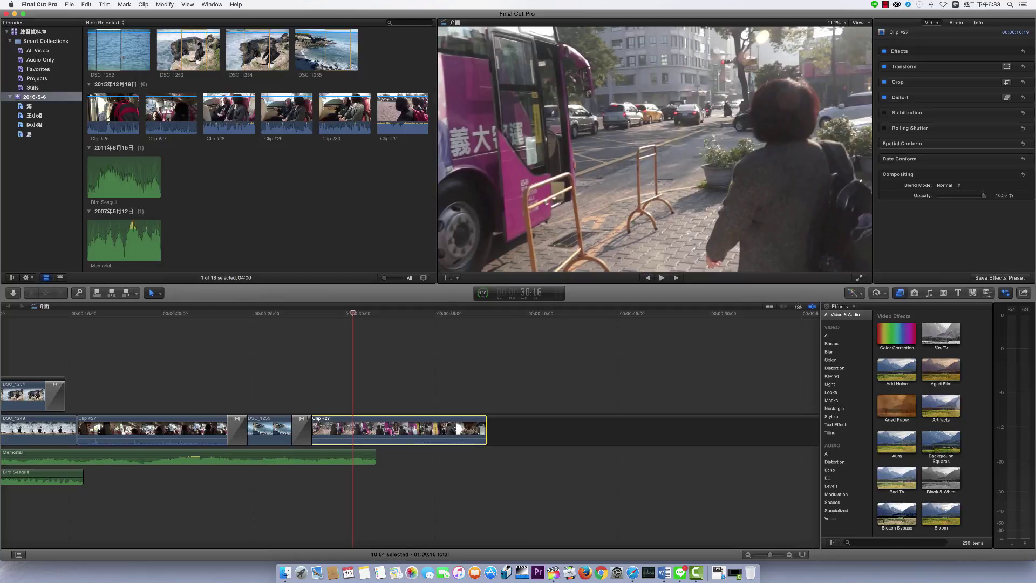
click(390, 387)
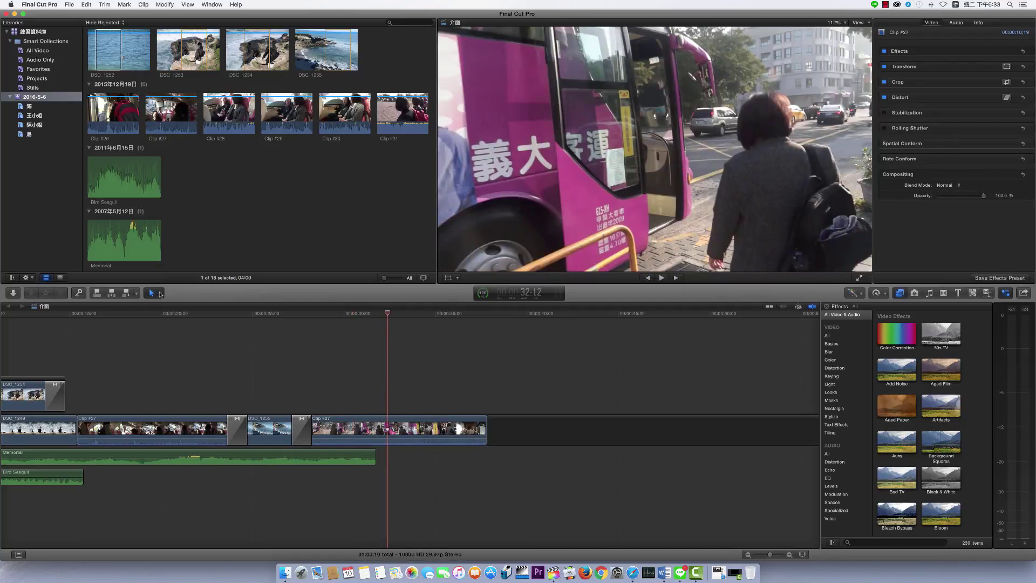
Zoom the timeline in to individual frames around the playhead, then back out to the full project
click(160, 293)
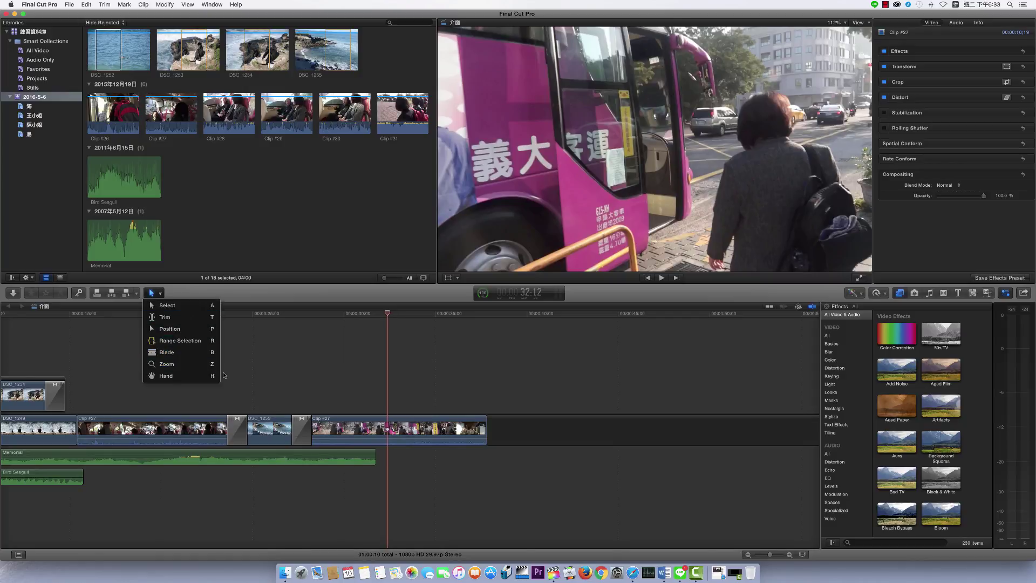
click(299, 367)
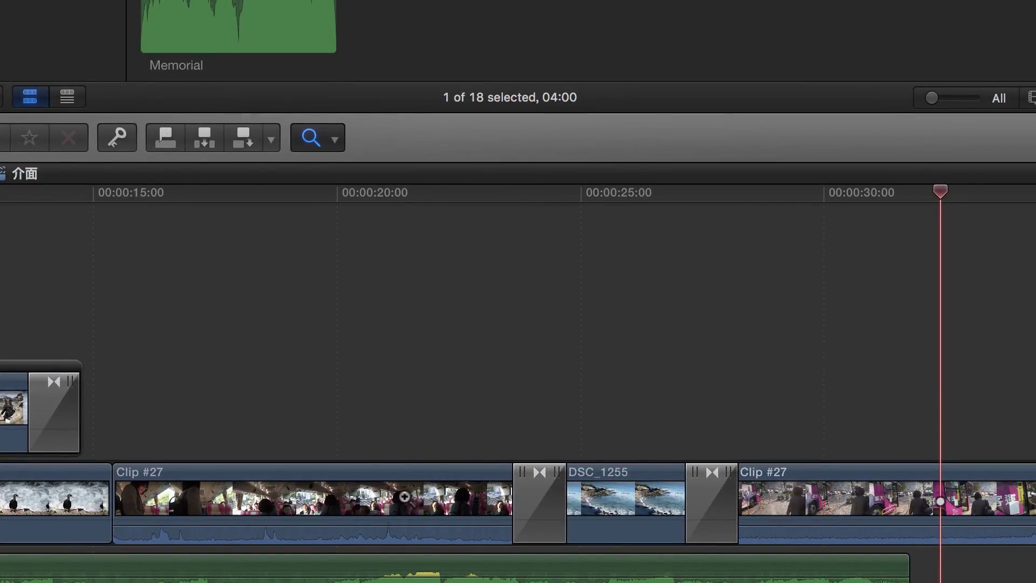
key(super+equal)
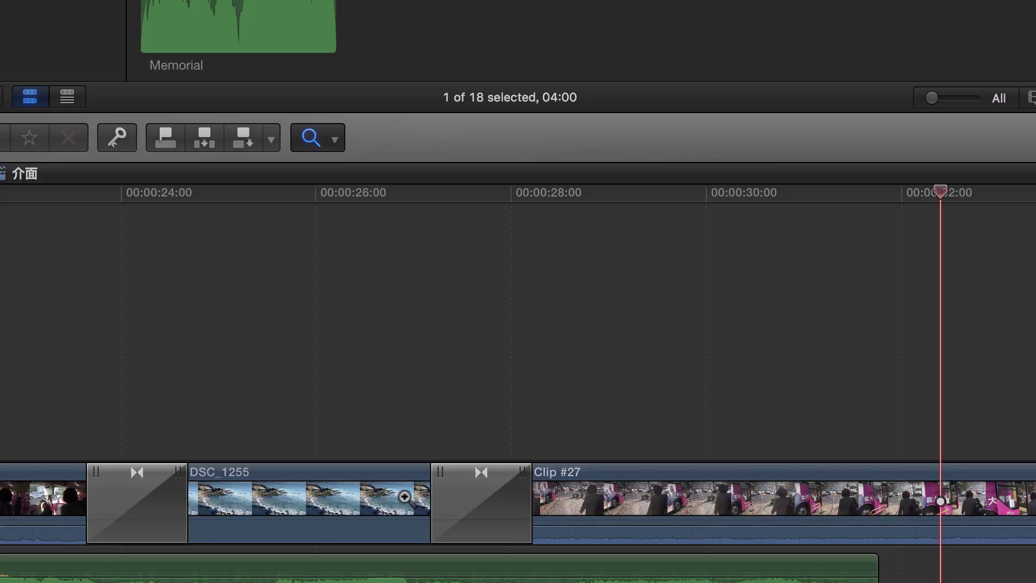
key(super+equal)
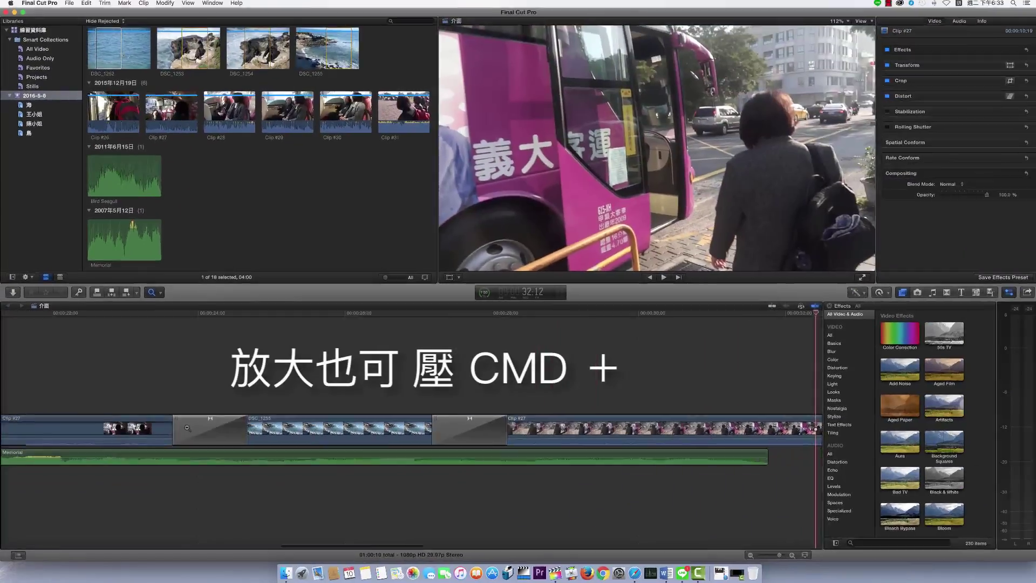
key(super+equal)
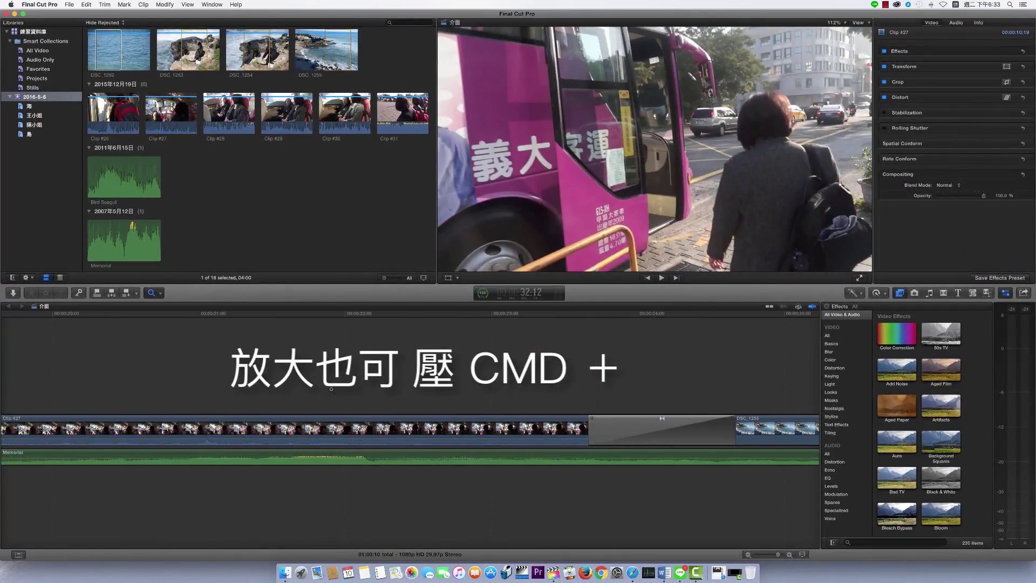
key(super+equal)
key(super+equal)
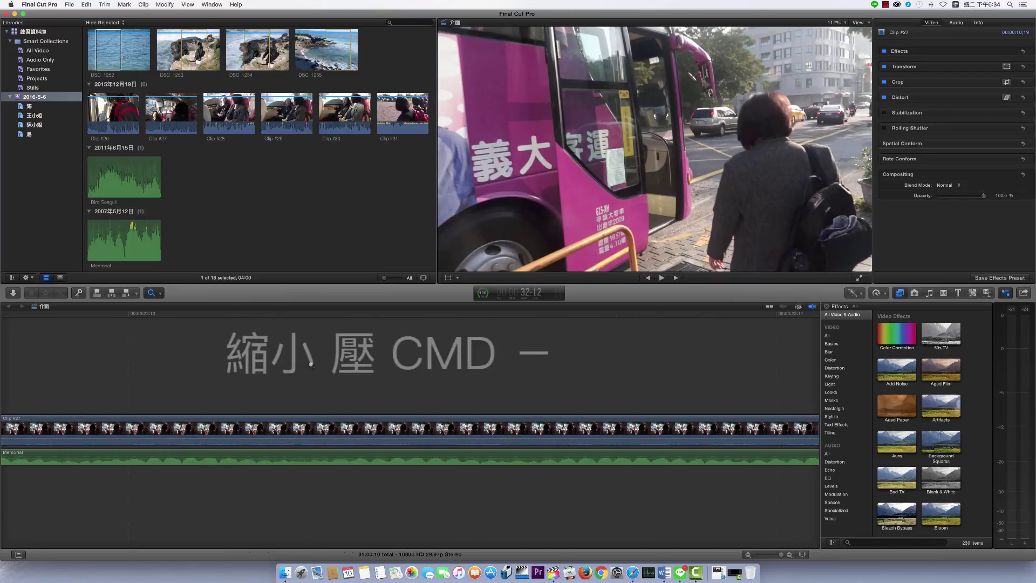
key(super+minus)
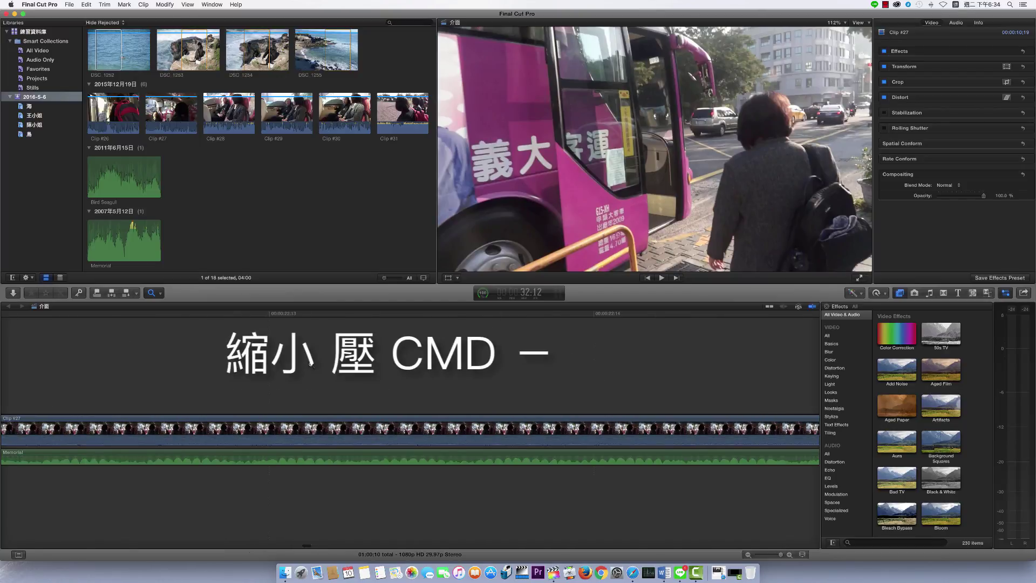
key(super+minus)
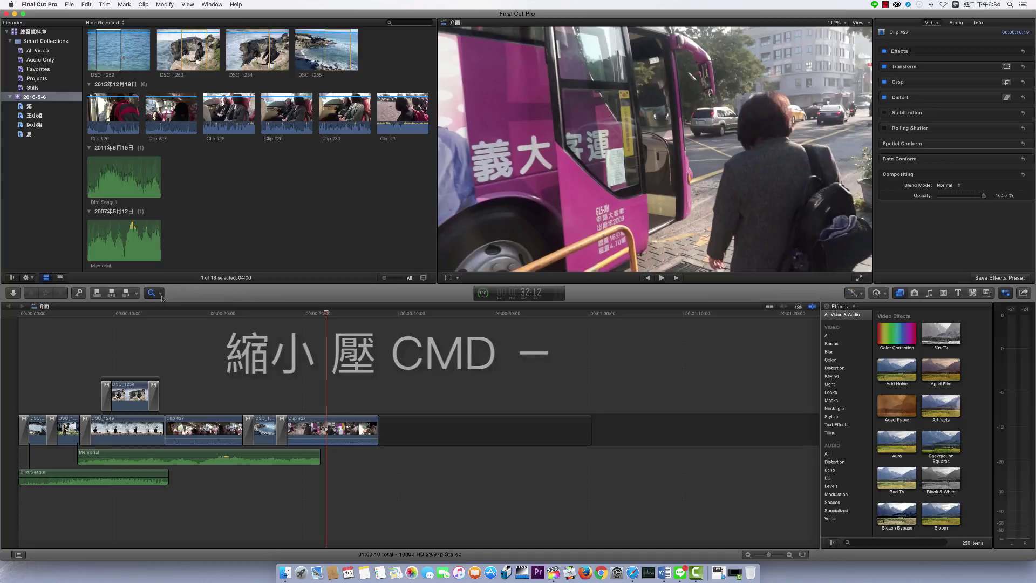
Switch to the Hand tool and zoom the timeline in around the playhead
click(161, 293)
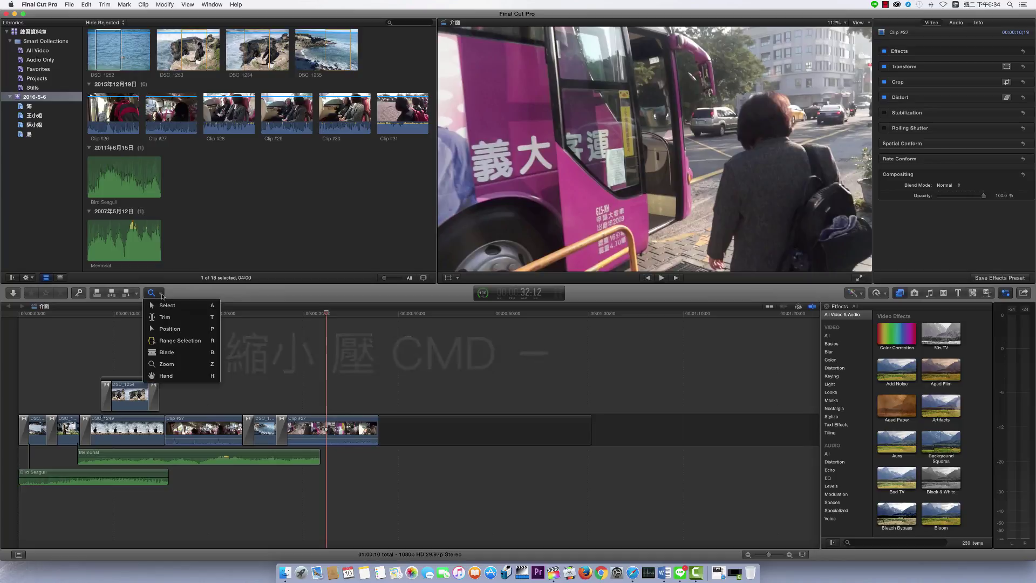
click(176, 376)
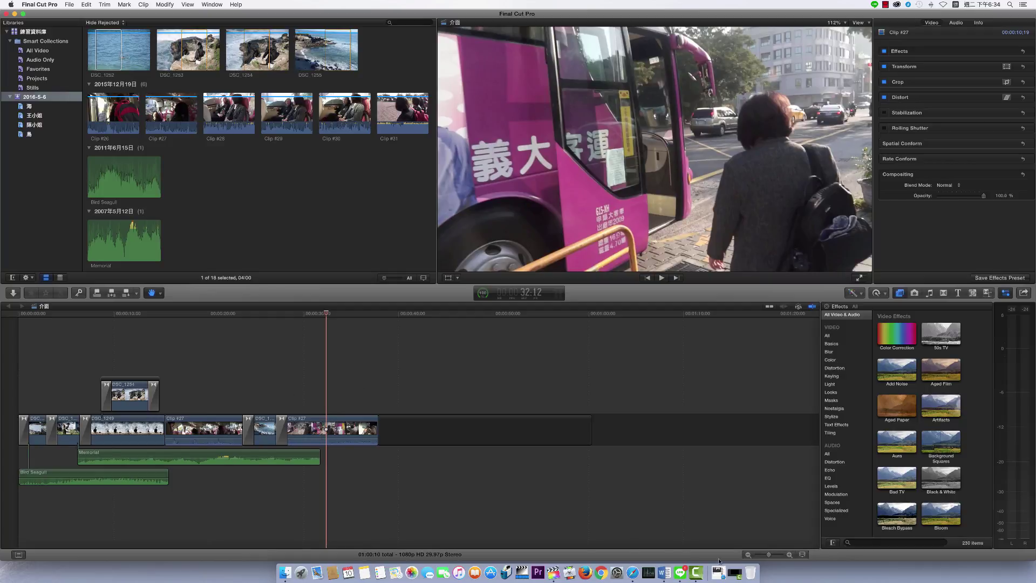
drag(769, 555, 777, 557)
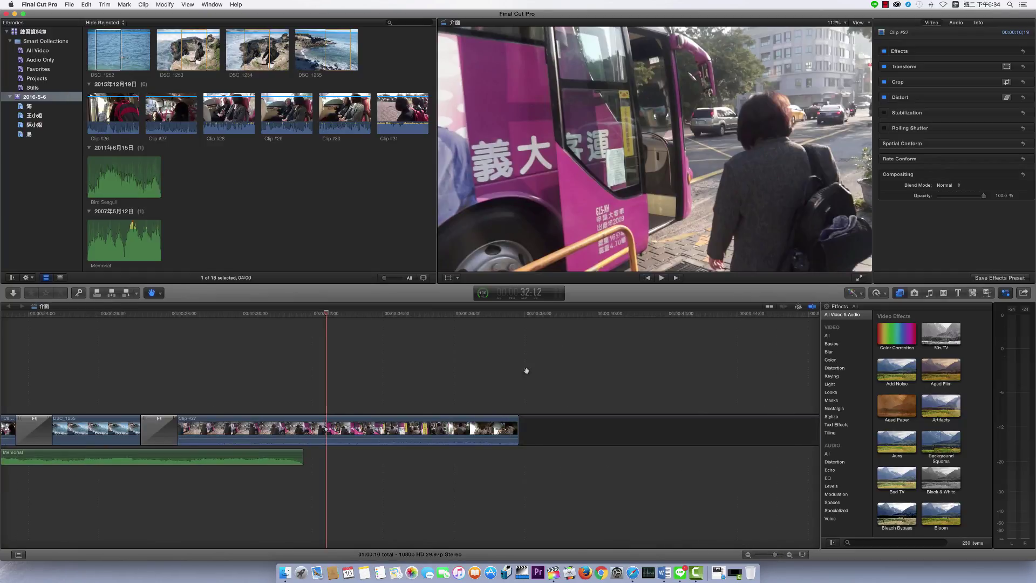
Pan the timeline left and right across the clips around Clip #27
scroll(228, 380, left, 5)
scroll(596, 375, left, 2)
scroll(324, 397, left, 3)
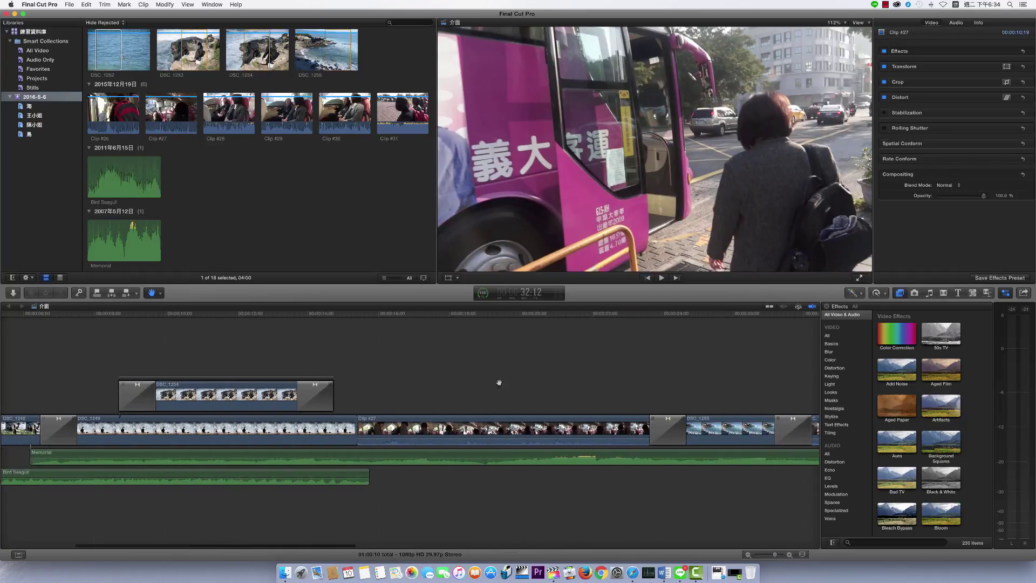
scroll(498, 382, left, 3)
scroll(345, 373, left, 3)
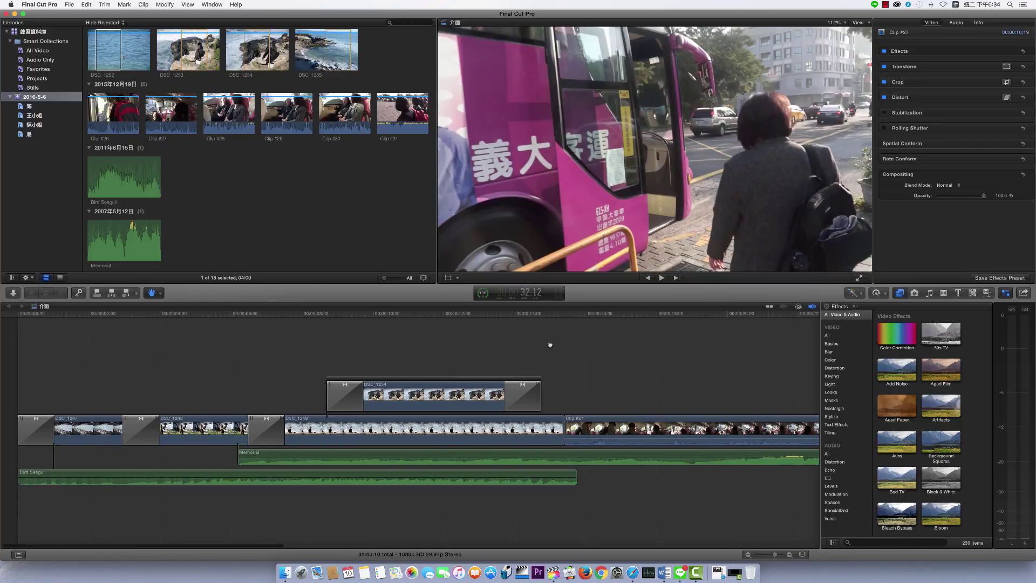
scroll(460, 360, right, 5)
scroll(284, 370, right, 3)
scroll(532, 365, right, 3)
scroll(324, 370, right, 6)
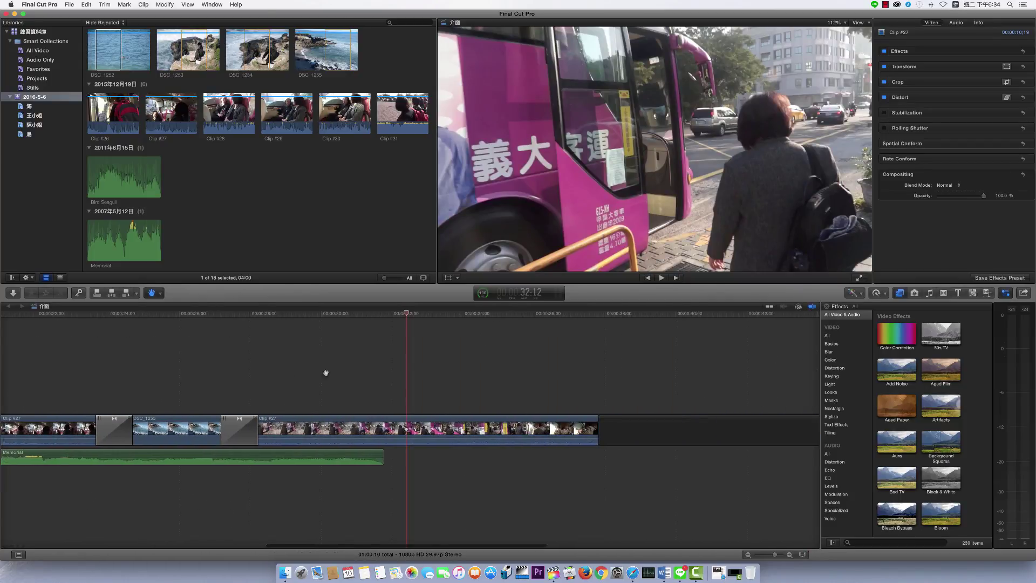
scroll(411, 381, right, 2)
scroll(411, 380, left, 2)
scroll(520, 386, left, 4)
scroll(411, 376, left, 4)
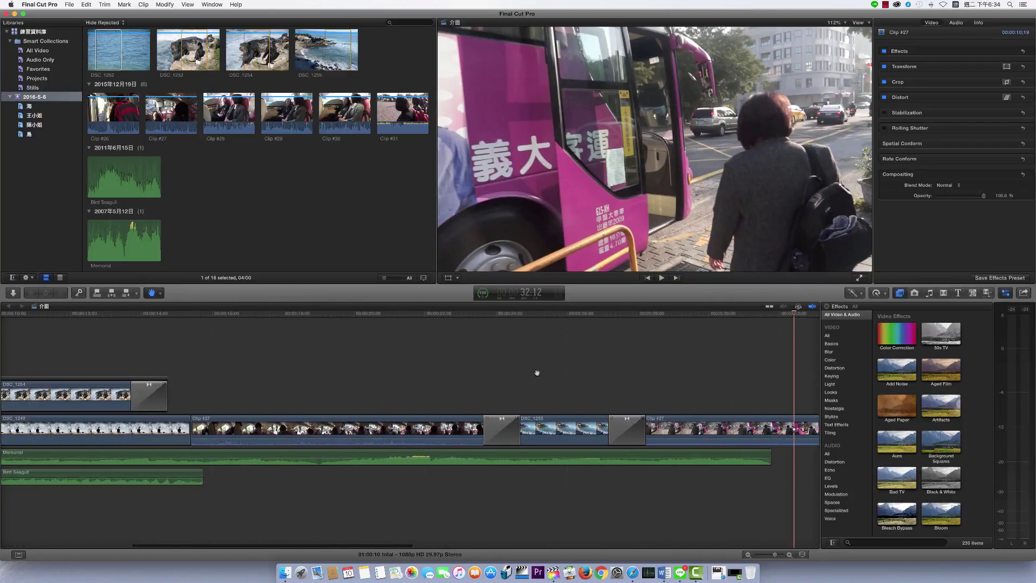
scroll(536, 374, left, 4)
scroll(485, 376, left, 3)
scroll(407, 377, left, 1)
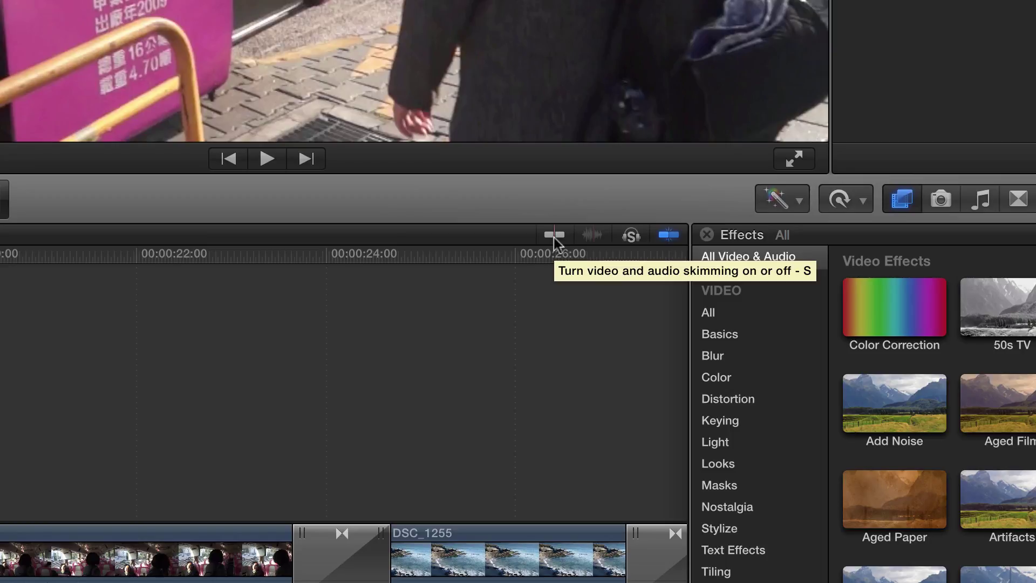
Enable timeline skimming with the Skimming button so the viewer previews frames under the pointer
click(554, 235)
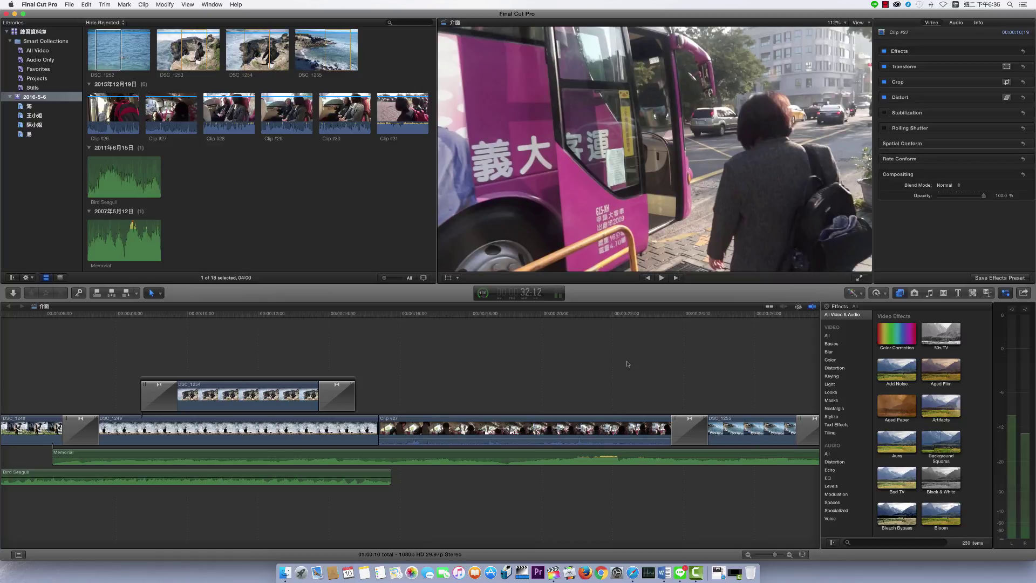
Toggle audio skimming on and back off, then select Clip #27
click(770, 307)
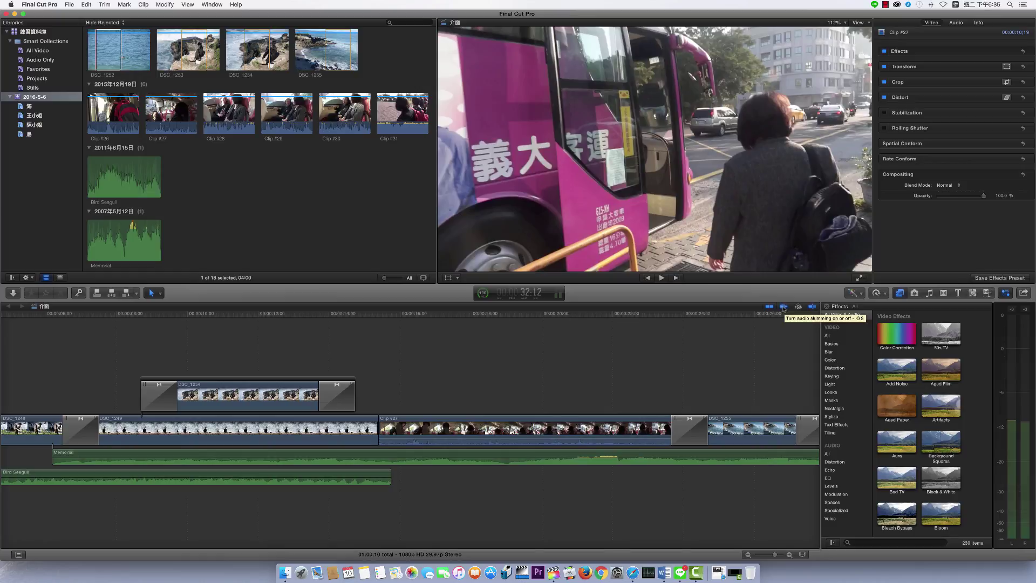
click(783, 306)
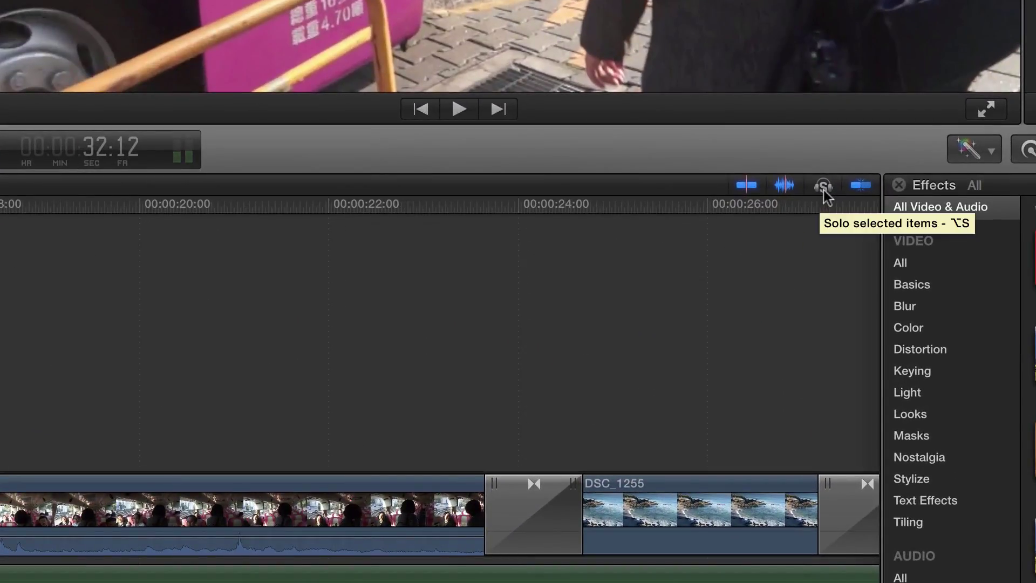
click(190, 513)
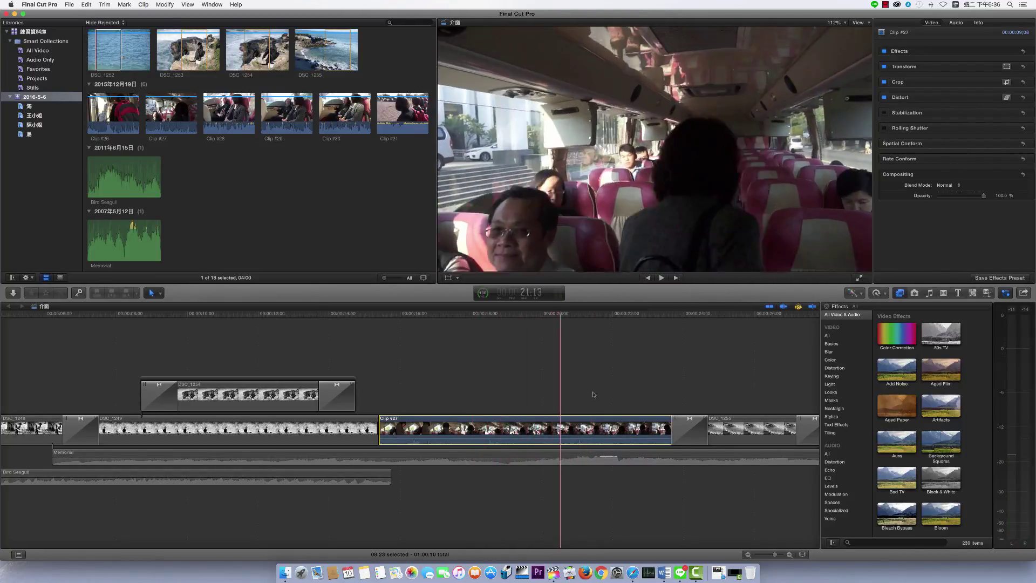
Turn solo off, park the playhead at Clip #27, and scrub back to the picture-in-picture section
click(798, 306)
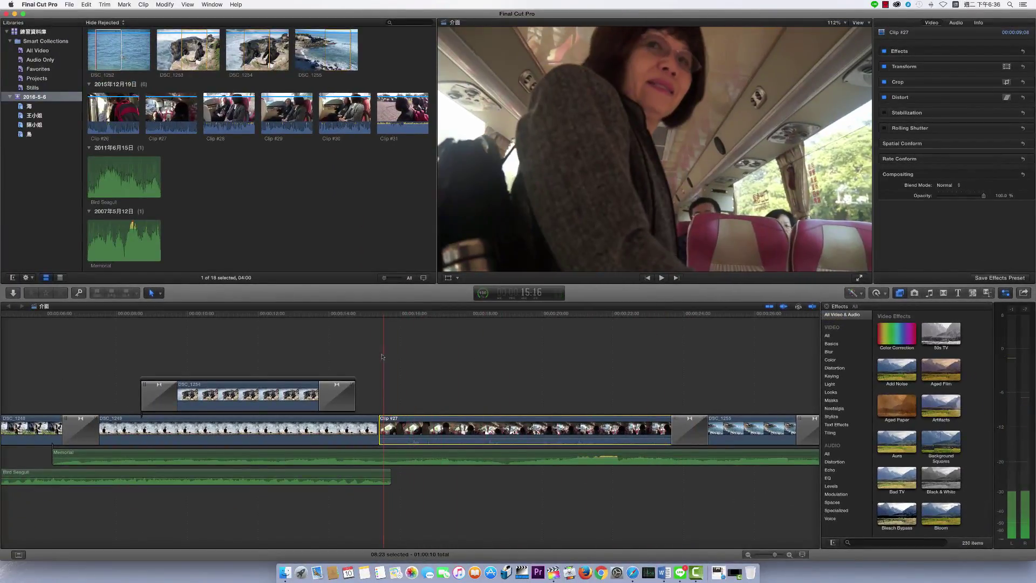
click(380, 359)
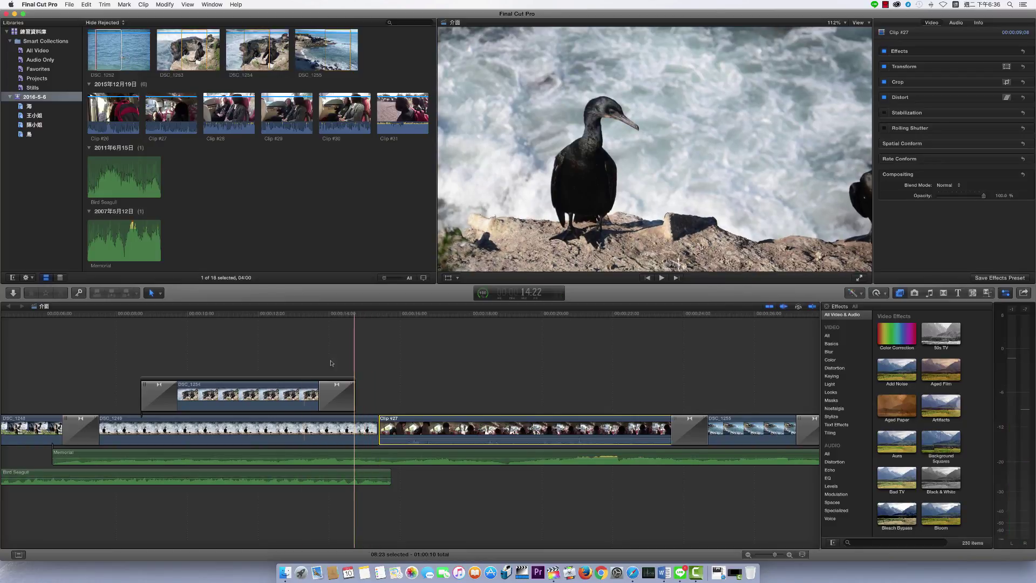
drag(335, 365, 161, 373)
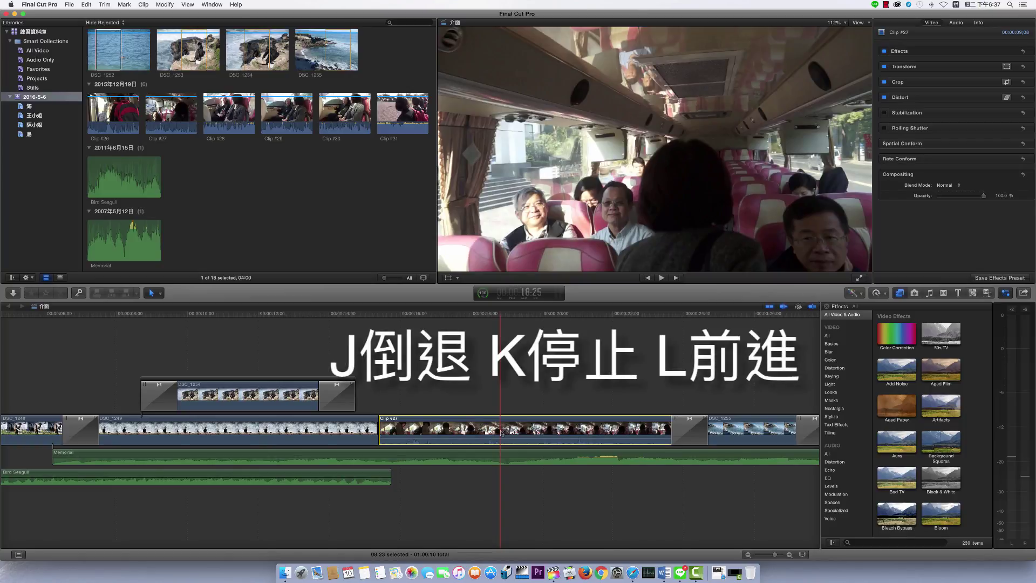
Shuttle through Clip #27 with J, K and L, playing backward and forward, then stopping
key(j)
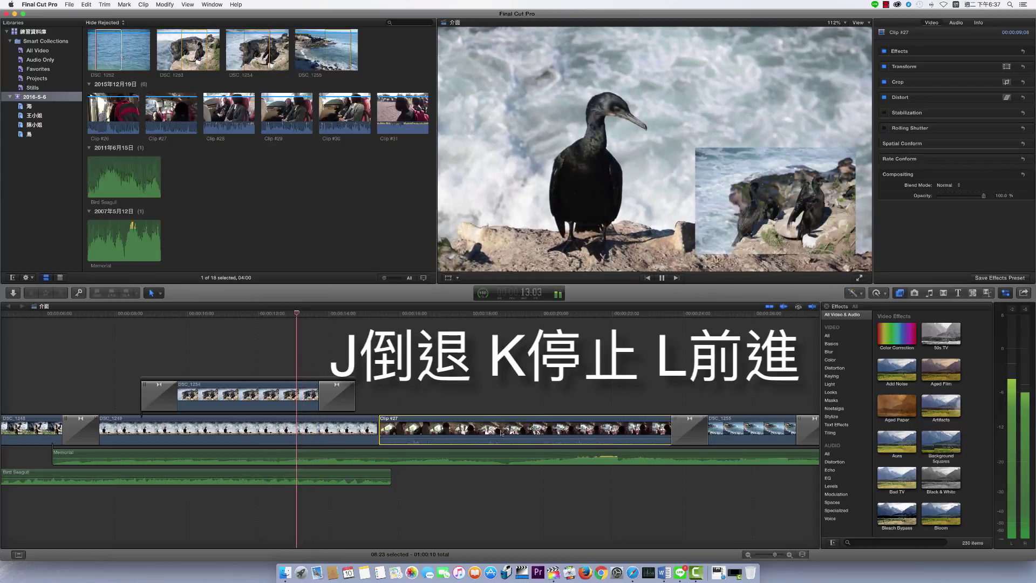
key(k)
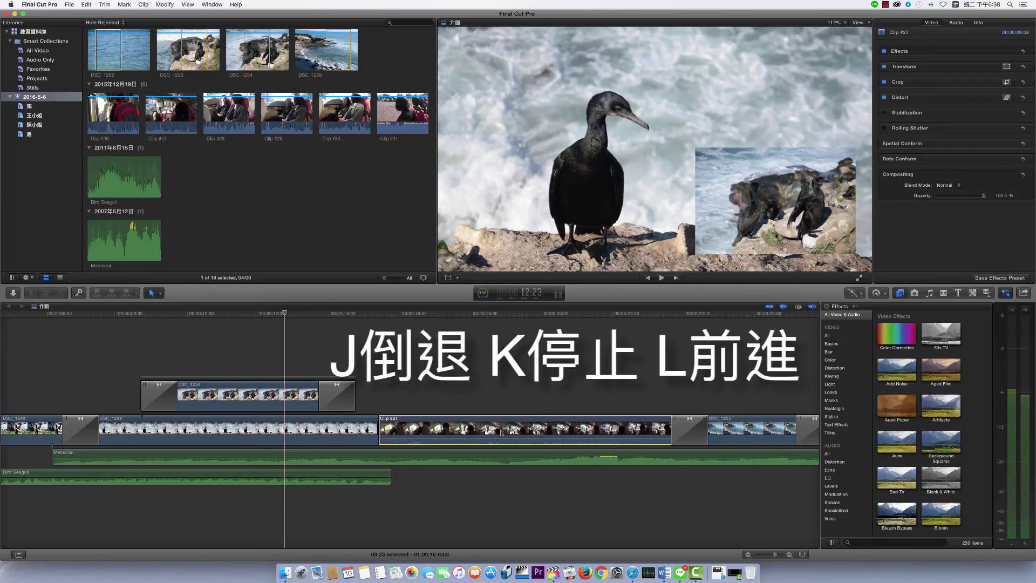
key(l)
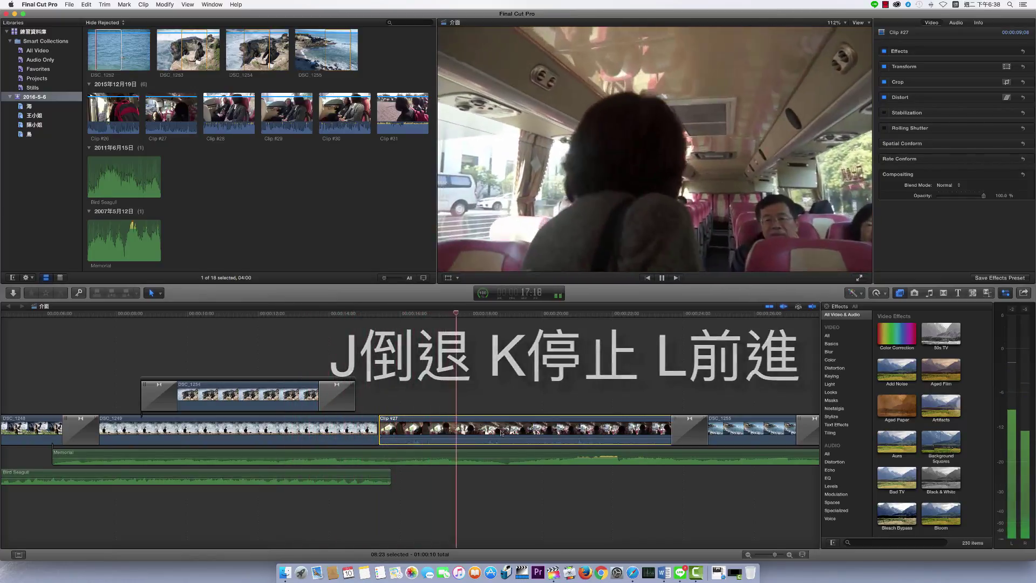
key(k)
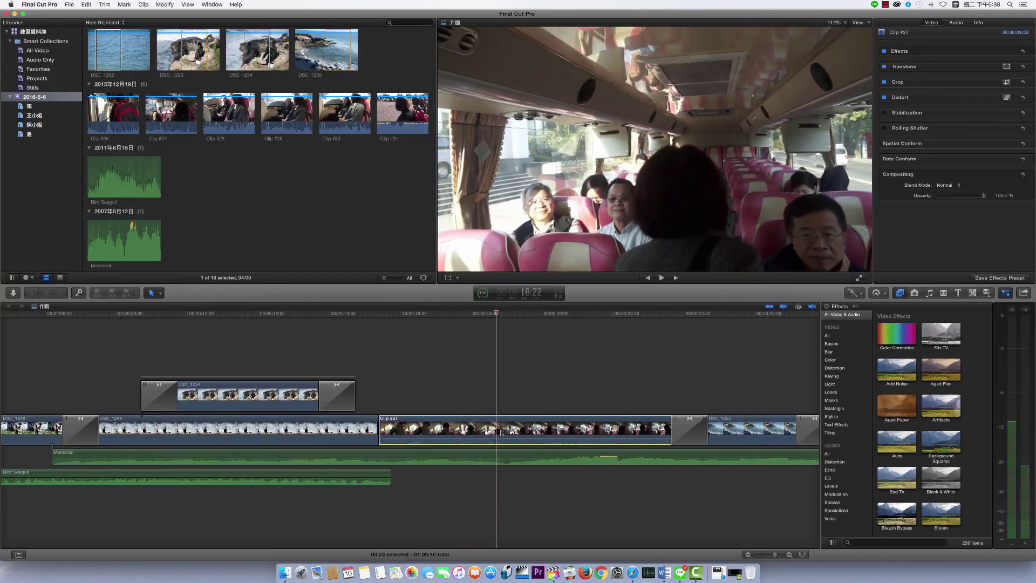
key(j)
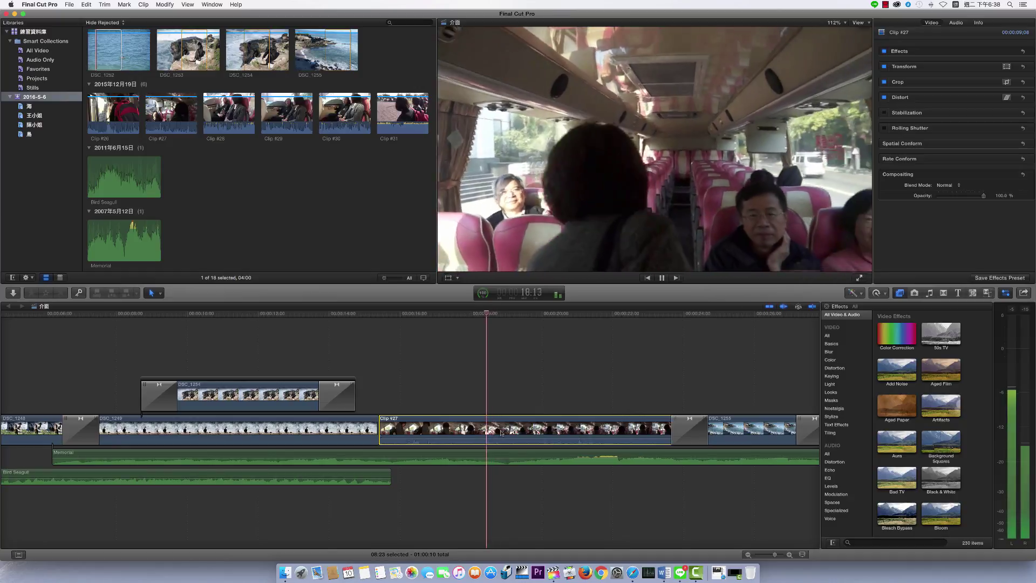
key(l)
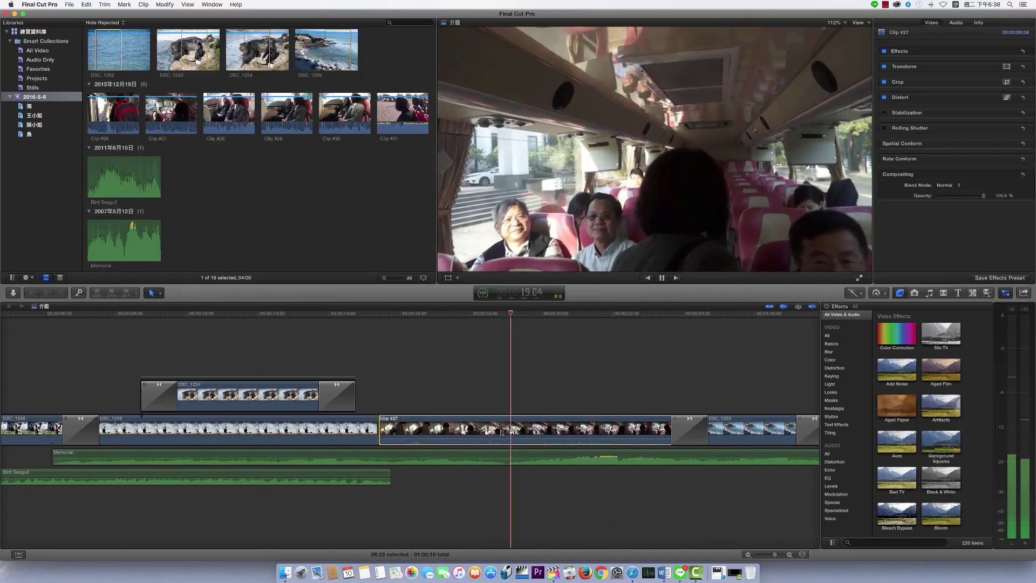
key(k)
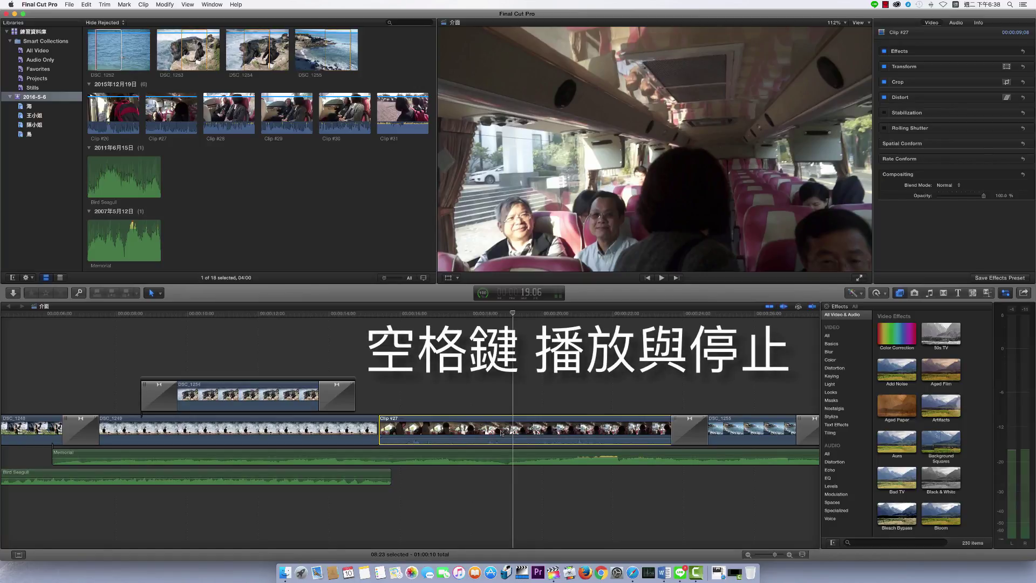
Play and pause with Space, stopping near 23:05 on the seated woman
key(space)
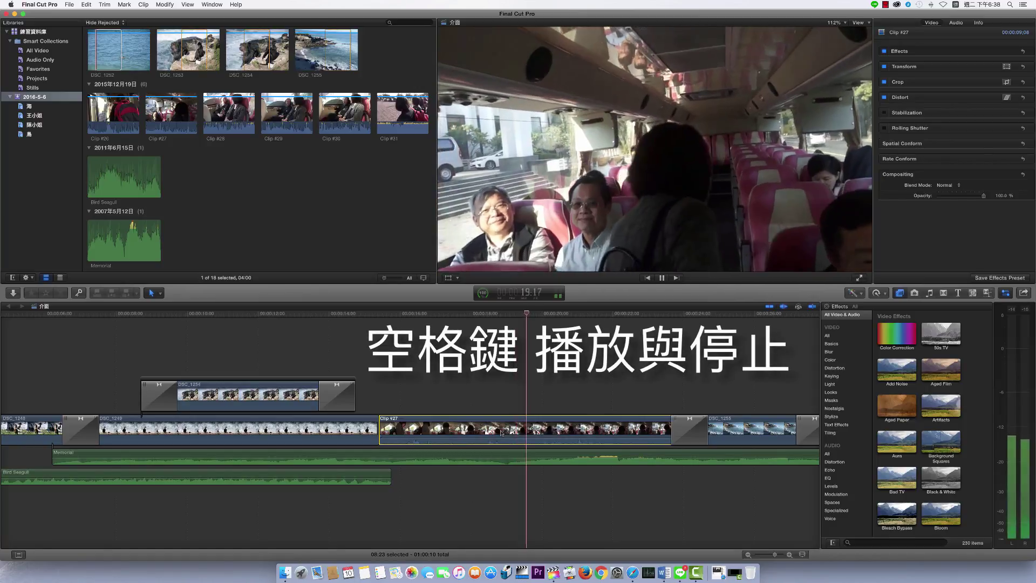
key(space)
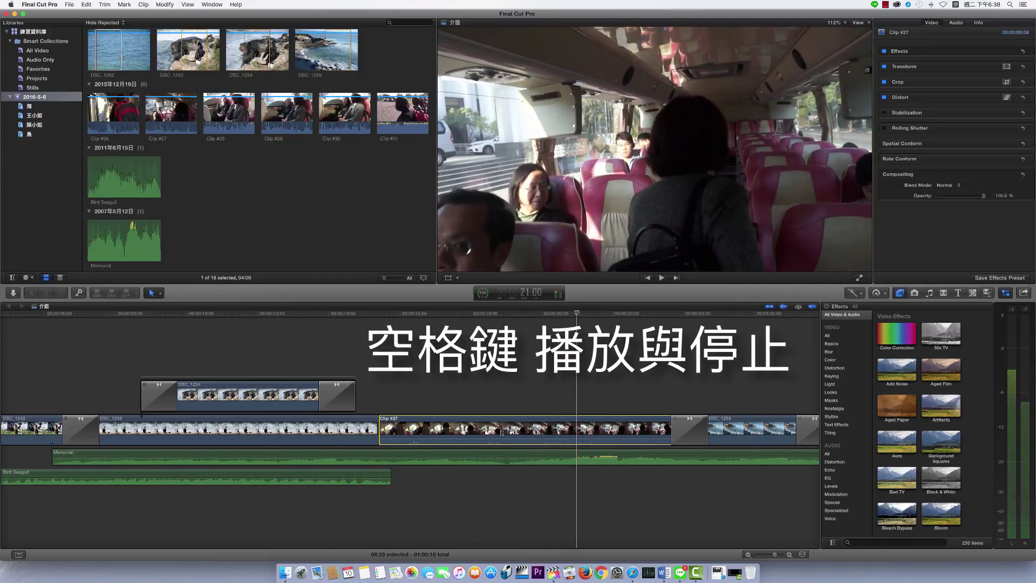
key(space)
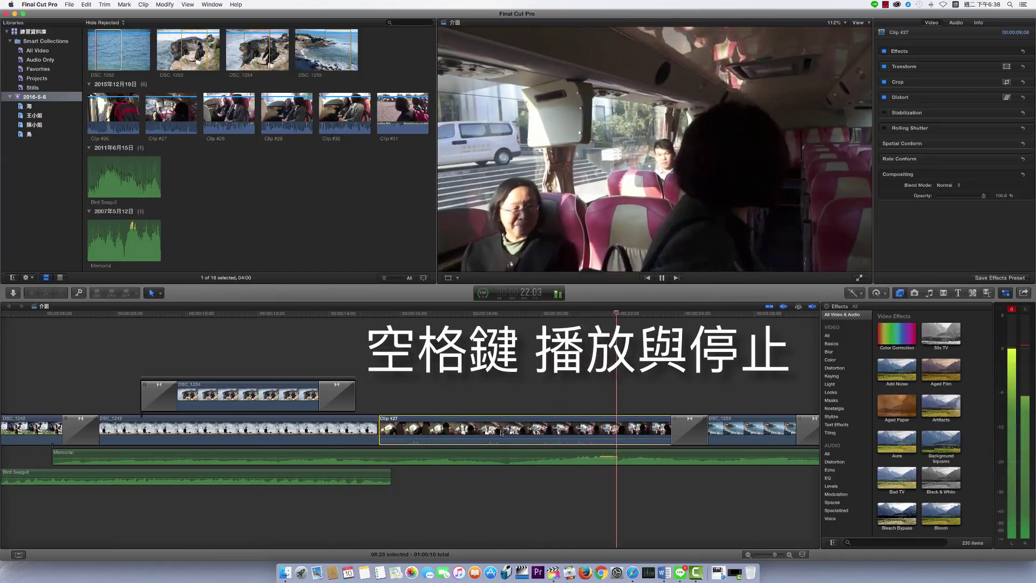
key(space)
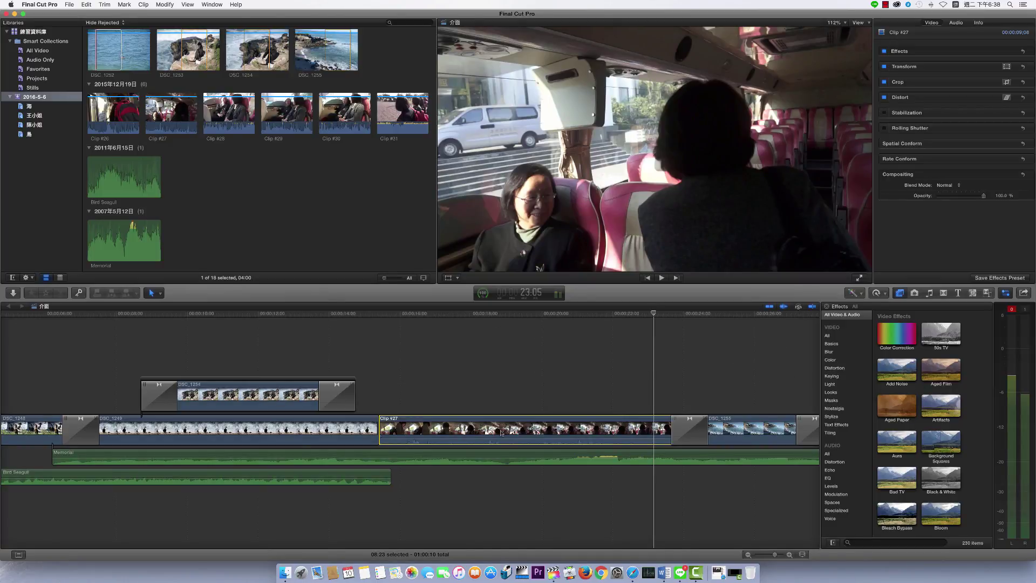
Mark a 04:26 range in Clip #27 from about 16:15 to 21:11 with I and O
click(541, 392)
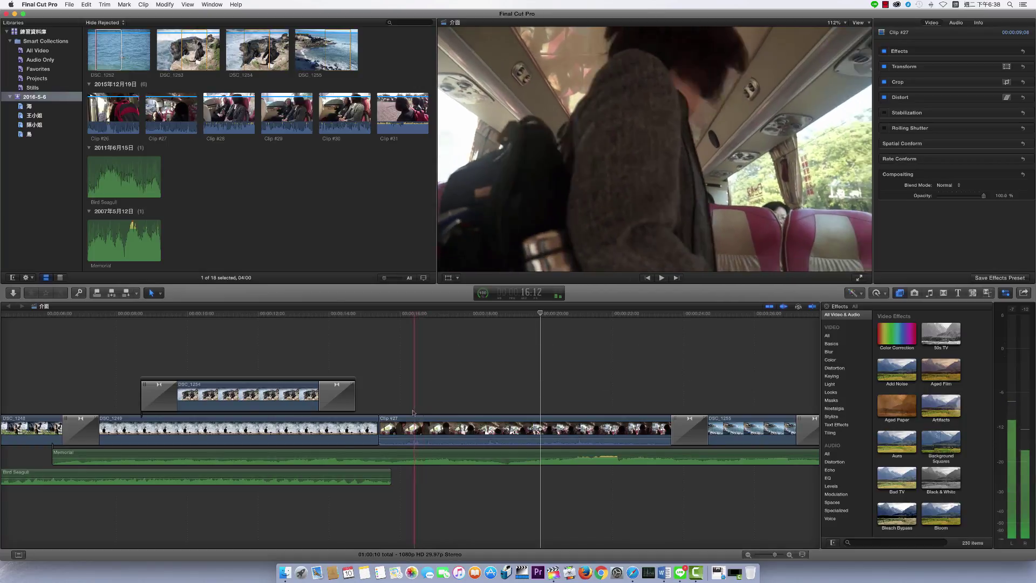
click(418, 334)
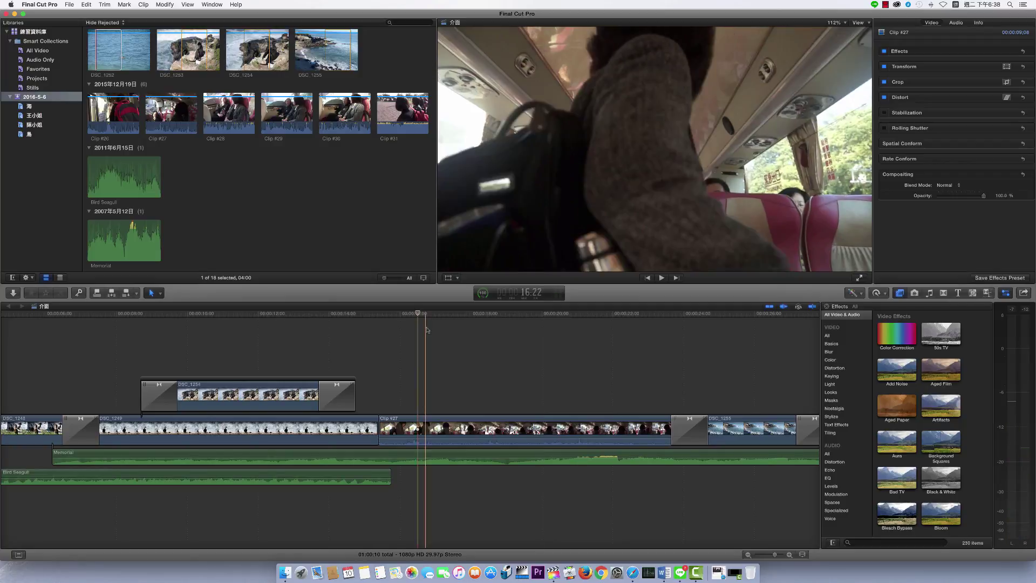
key(i)
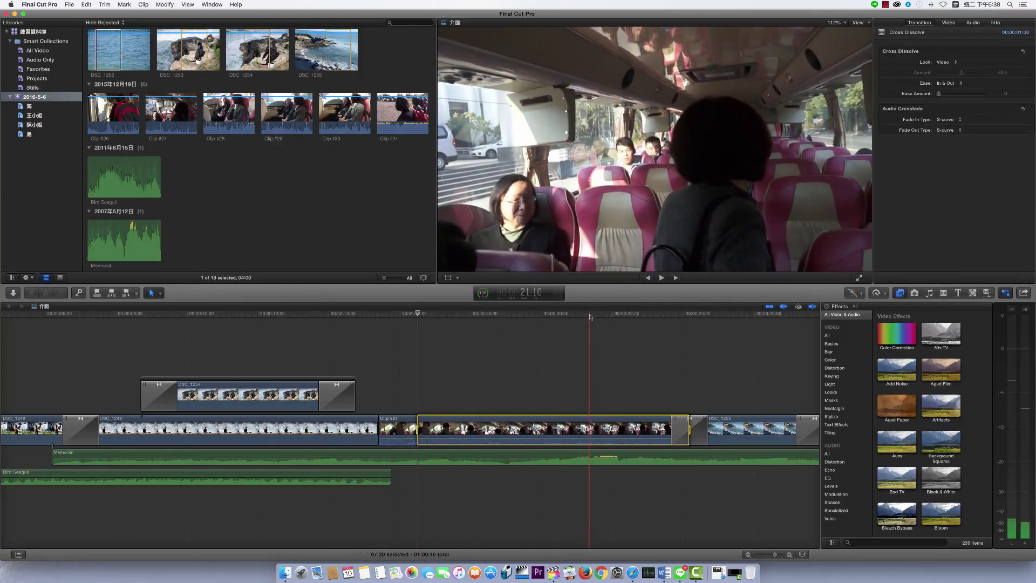
key(o)
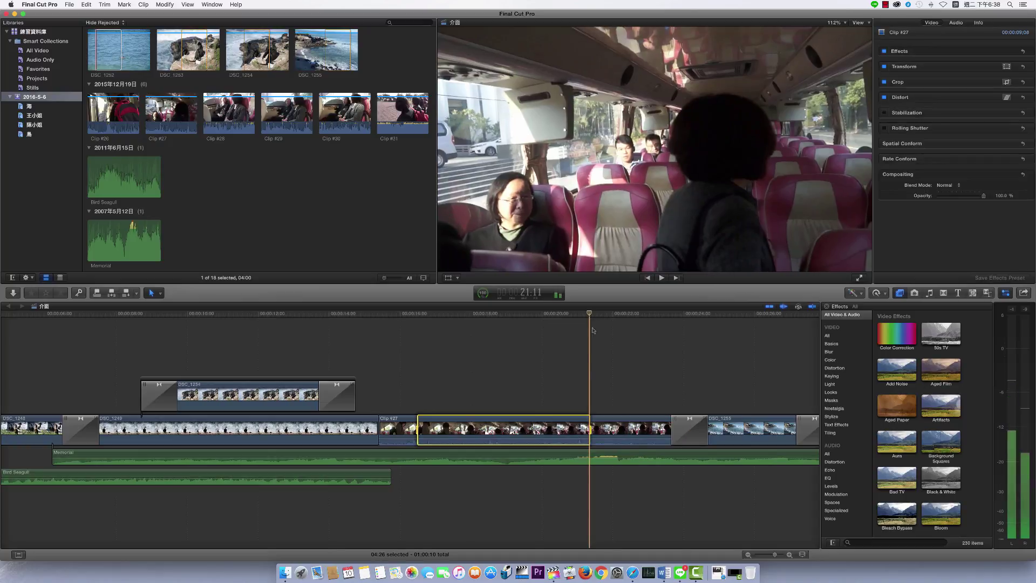